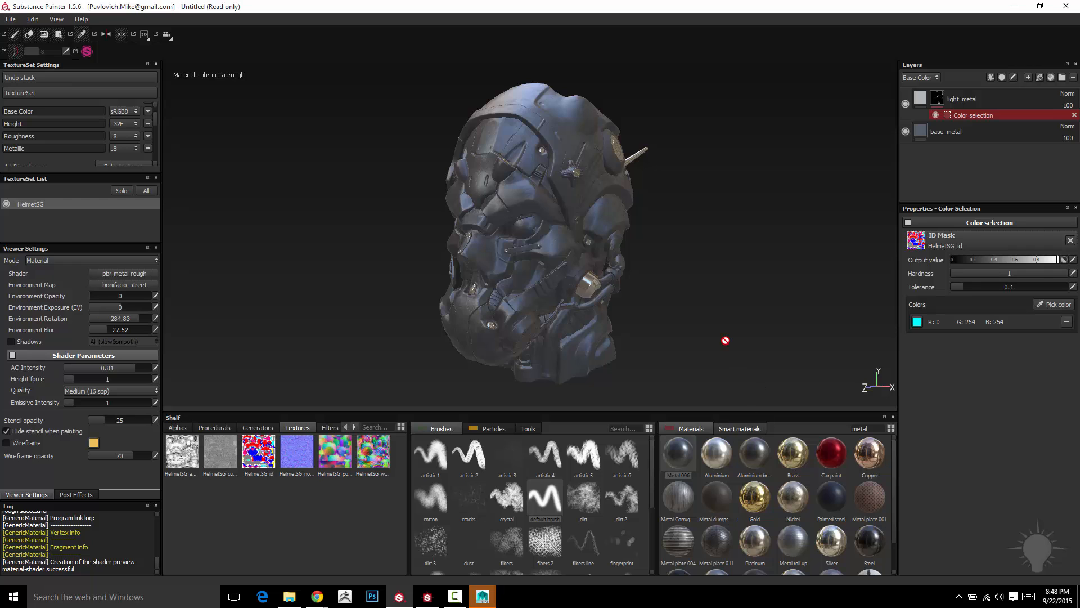
# - Add a new fill layer directly above the light_metal layer
pyautogui.keyDown('alt'); pyautogui.moveTo(725, 340); pyautogui.dragTo(725, 371); pyautogui.keyUp('alt')
pyautogui.moveTo(775, 344)
pyautogui.keyDown('alt'); pyautogui.mouseDown()
pyautogui.moveTo(716, 323)
pyautogui.moveTo(767, 326)
pyautogui.moveTo(759, 343)
pyautogui.mouseUp(); pyautogui.keyUp('alt')
pyautogui.click(1008, 97)
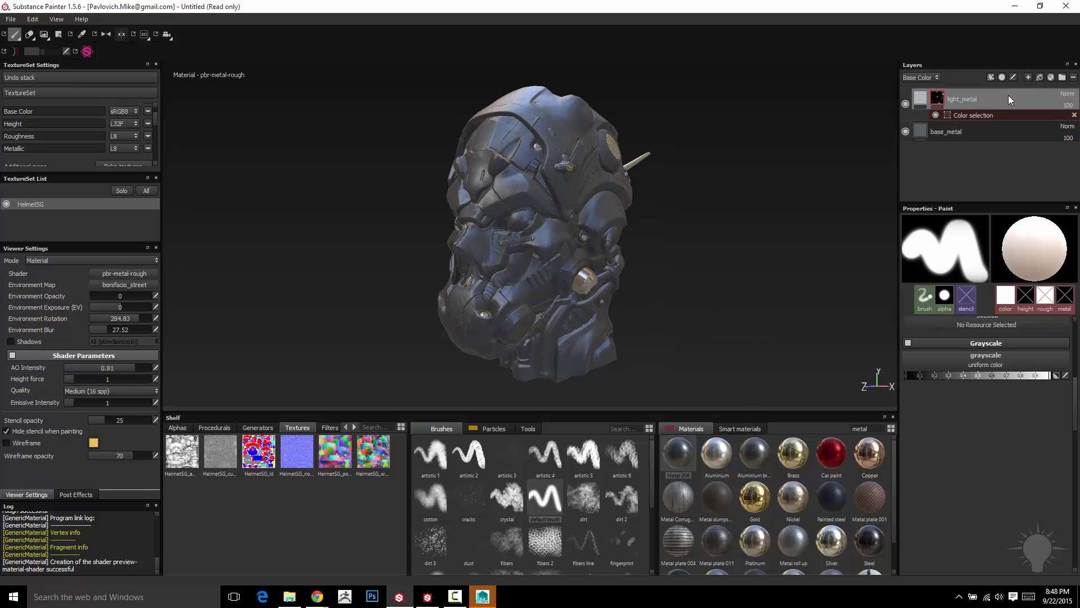
pyautogui.click(1040, 78)
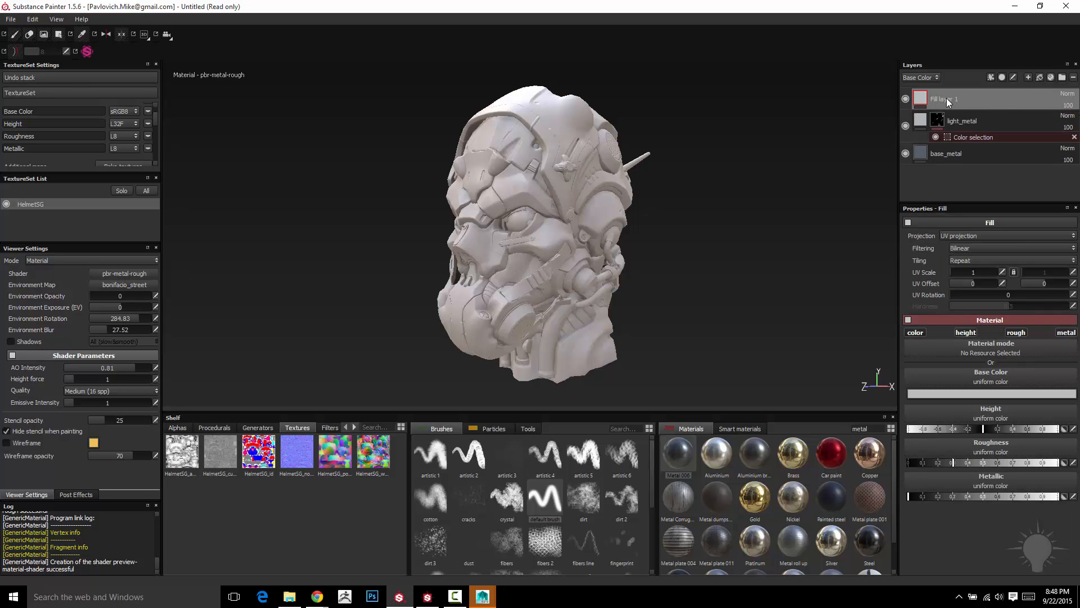
# - Search the materials for rubber and apply the uniform rubber material to the new fill layer
pyautogui.keyDown('alt'); pyautogui.moveTo(746, 137); pyautogui.dragTo(745, 150); pyautogui.keyUp('alt')
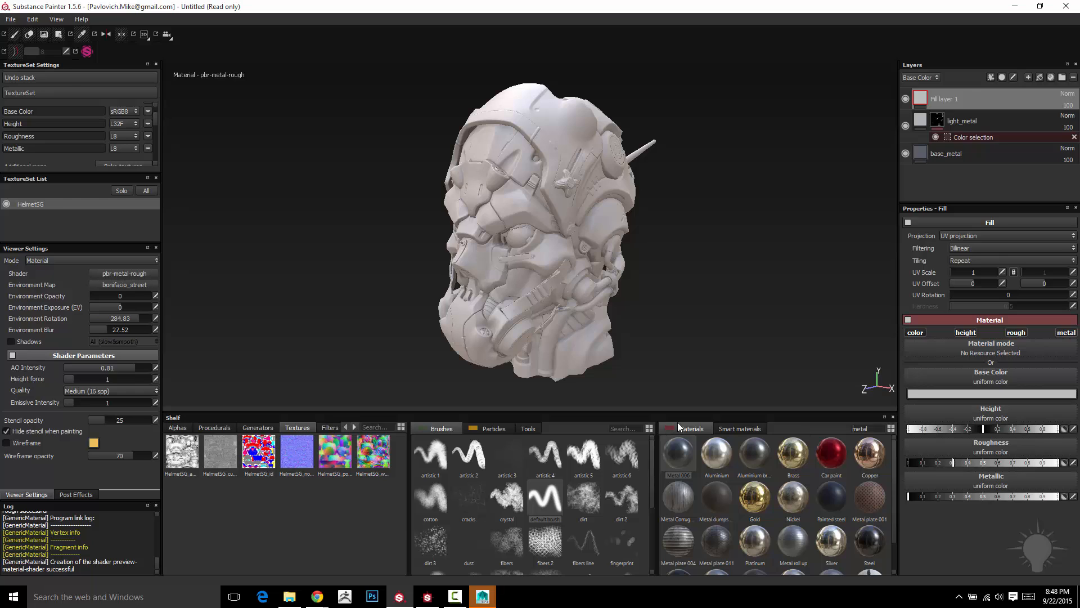
pyautogui.moveTo(870, 429); pyautogui.dragTo(801, 427)
pyautogui.write('rubber')
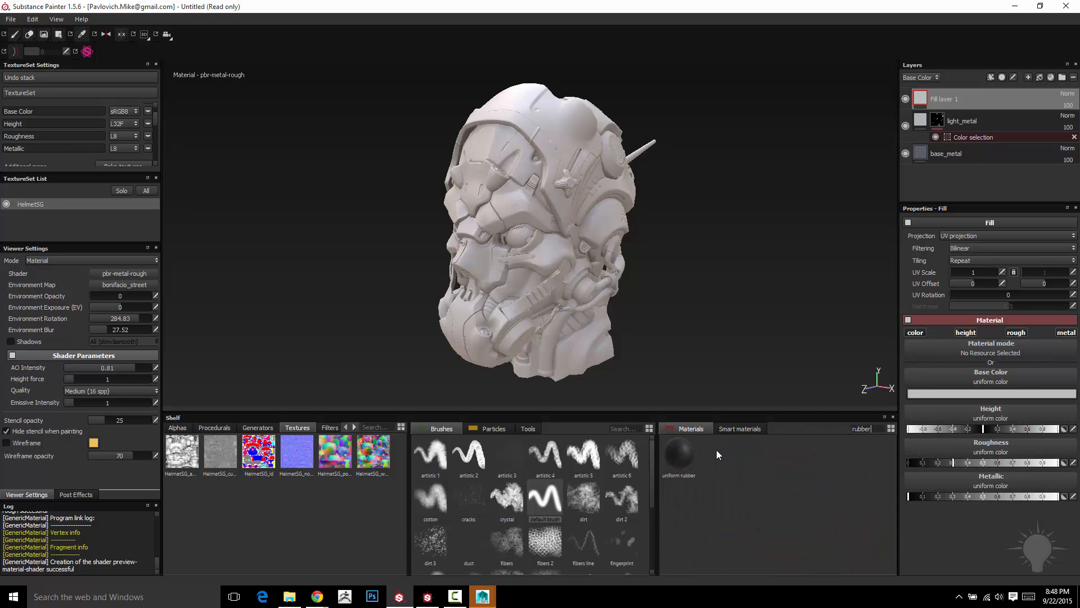
pyautogui.click(676, 448)
pyautogui.keyDown('alt'); pyautogui.moveTo(692, 188); pyautogui.dragTo(715, 174); pyautogui.keyUp('alt')
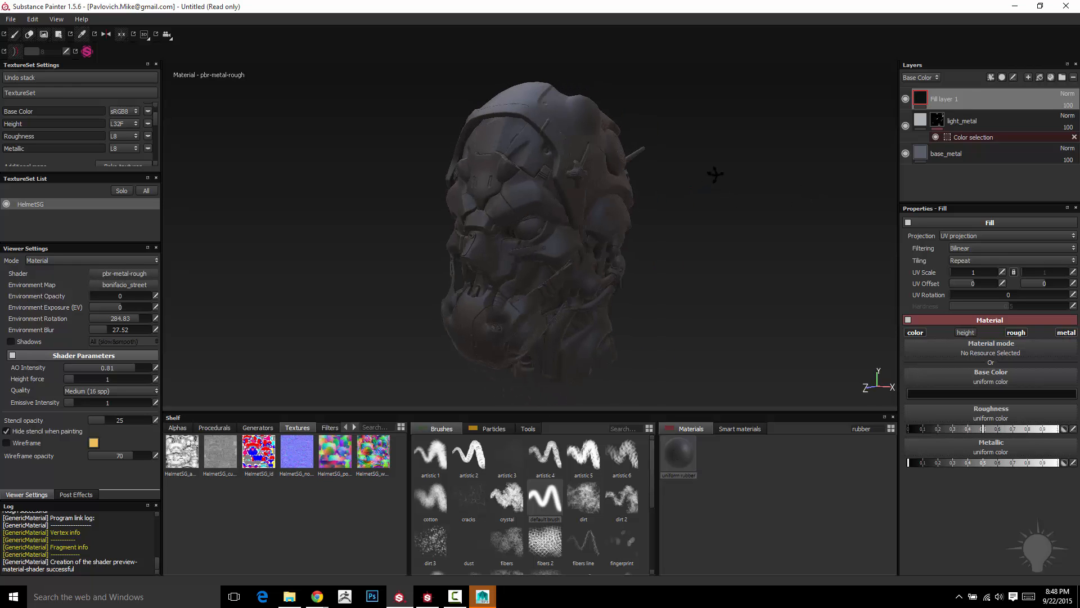
# - Mask the rubber-material fill layer by color selection, picking the gray ID color (127, 127, 127) of the neck area
pyautogui.rightClick(978, 99)
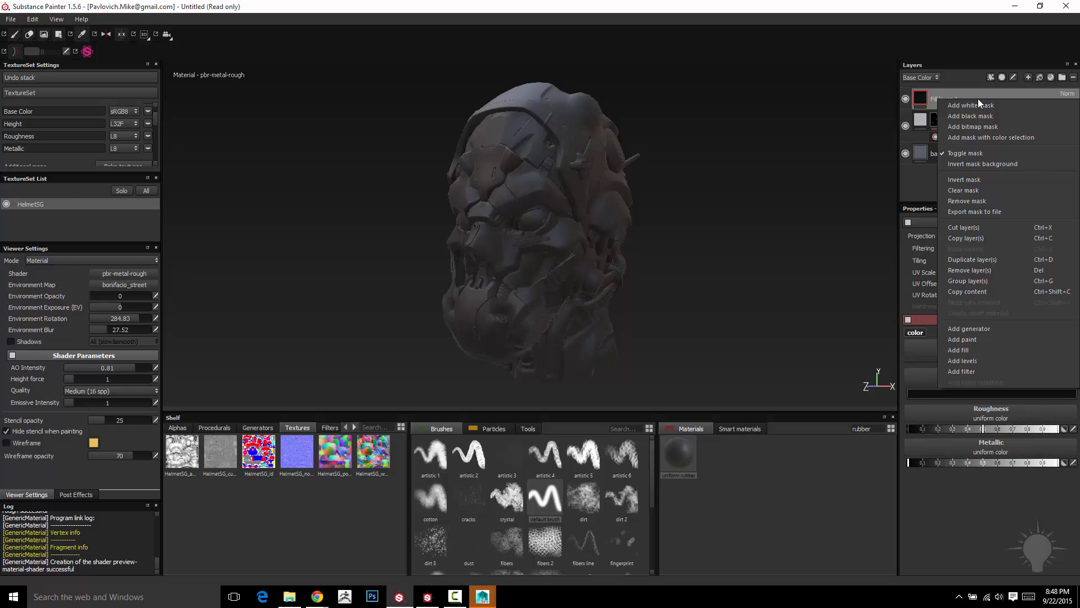
pyautogui.click(1047, 139)
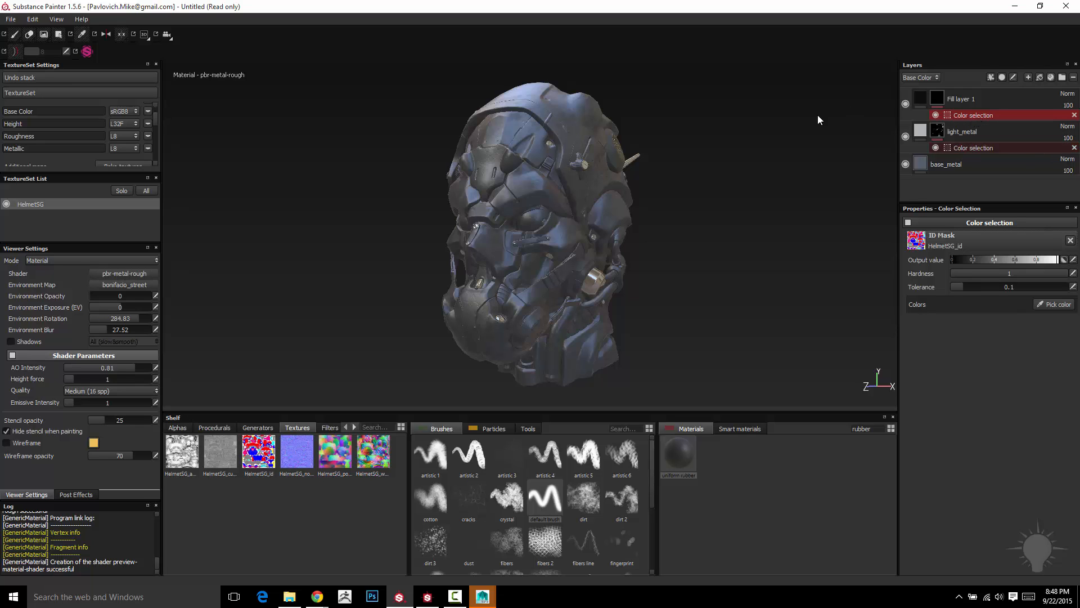
pyautogui.click(1054, 304)
pyautogui.click(638, 287)
pyautogui.click(1065, 303)
pyautogui.click(597, 333)
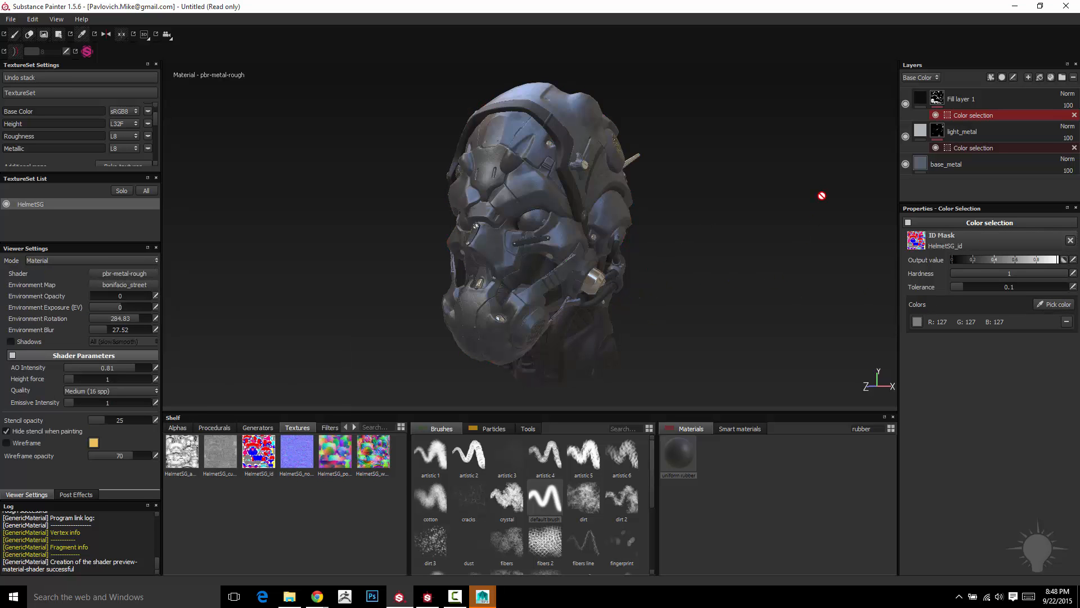
pyautogui.moveTo(820, 193)
pyautogui.keyDown('alt'); pyautogui.mouseDown()
pyautogui.moveTo(466, 189)
pyautogui.moveTo(827, 193)
pyautogui.moveTo(787, 206)
pyautogui.mouseUp(); pyautogui.keyUp('alt')
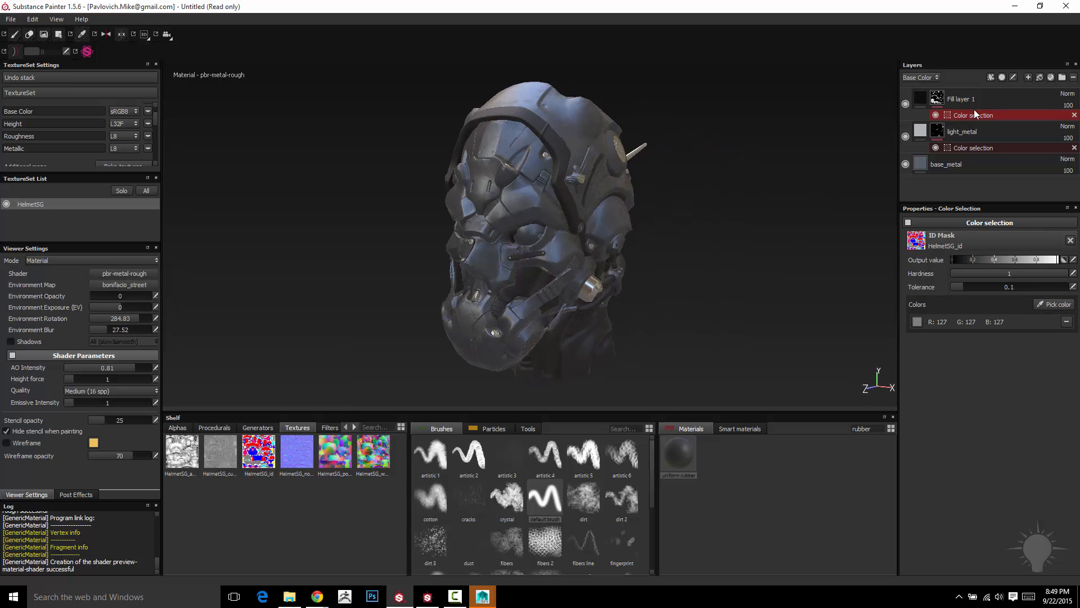
# - Rename the masked rubber-material fill layer to rubber
pyautogui.doubleClick(964, 101)
pyautogui.write('rubber')
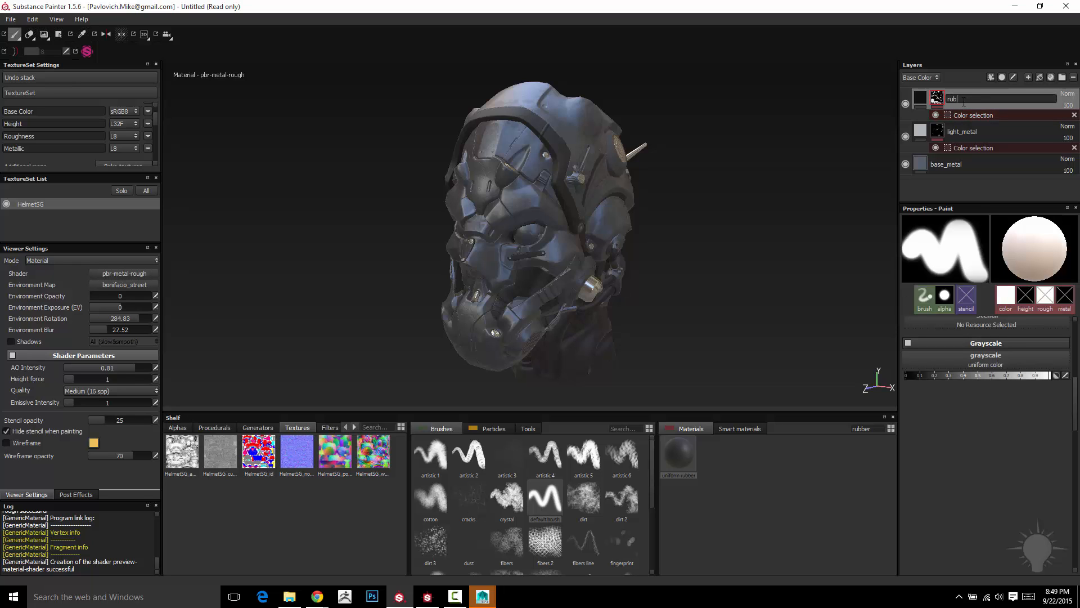
pyautogui.press('Return')
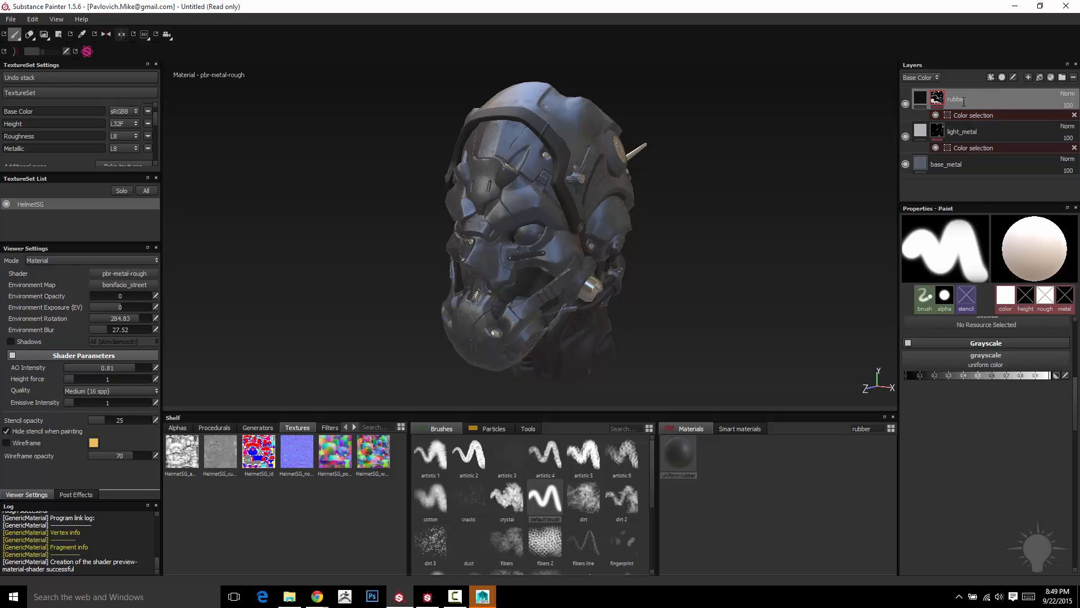
# - Add another fill layer above the rubber layer and name it face_plastic
pyautogui.click(1040, 78)
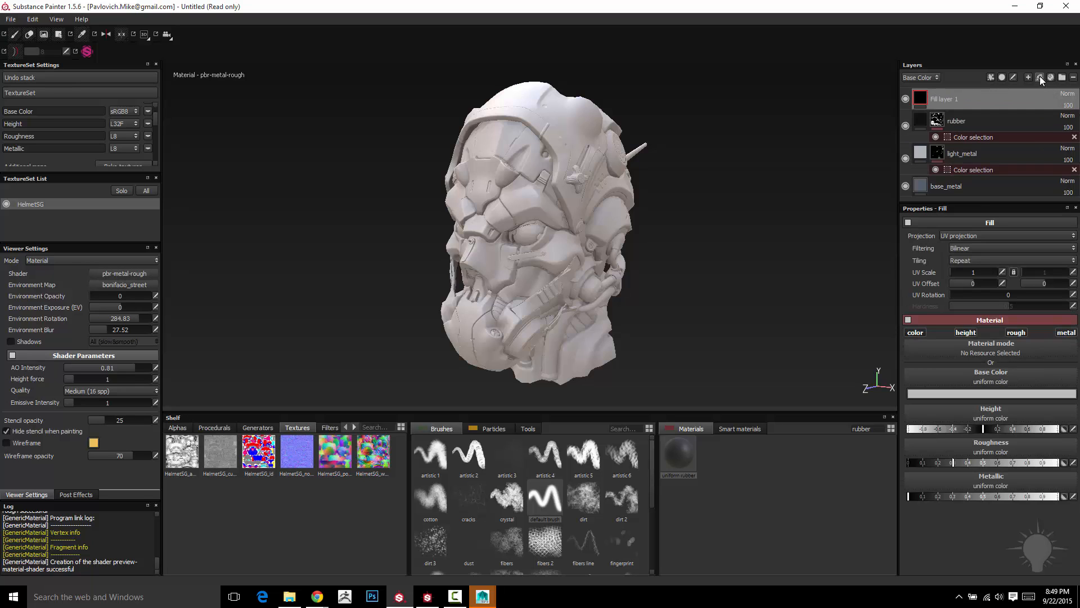
pyautogui.doubleClick(951, 99)
pyautogui.write('fae')
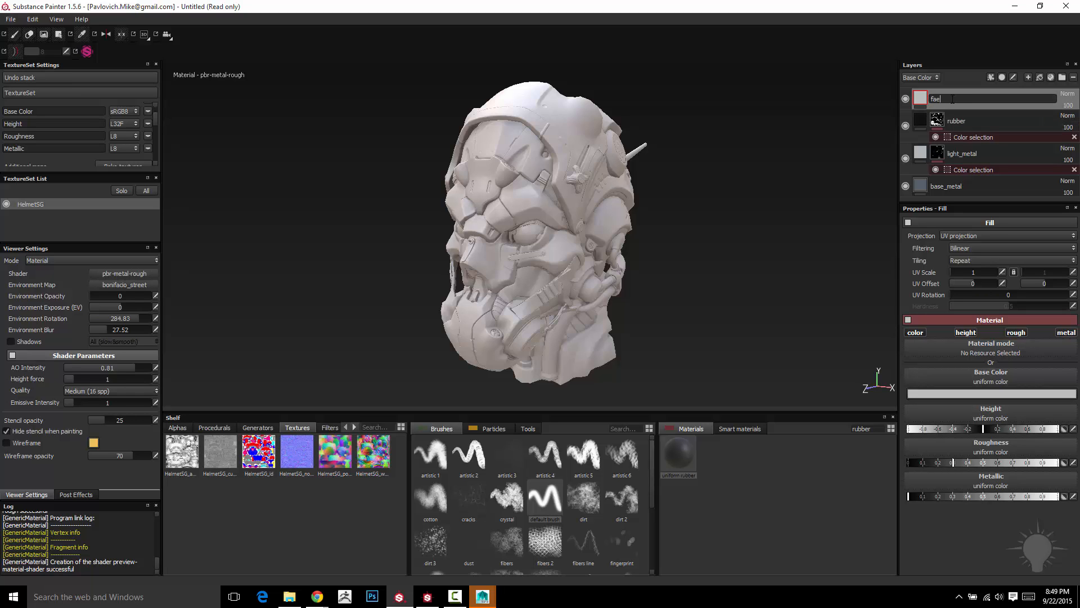
pyautogui.write('e_plastic')
pyautogui.press('Return')
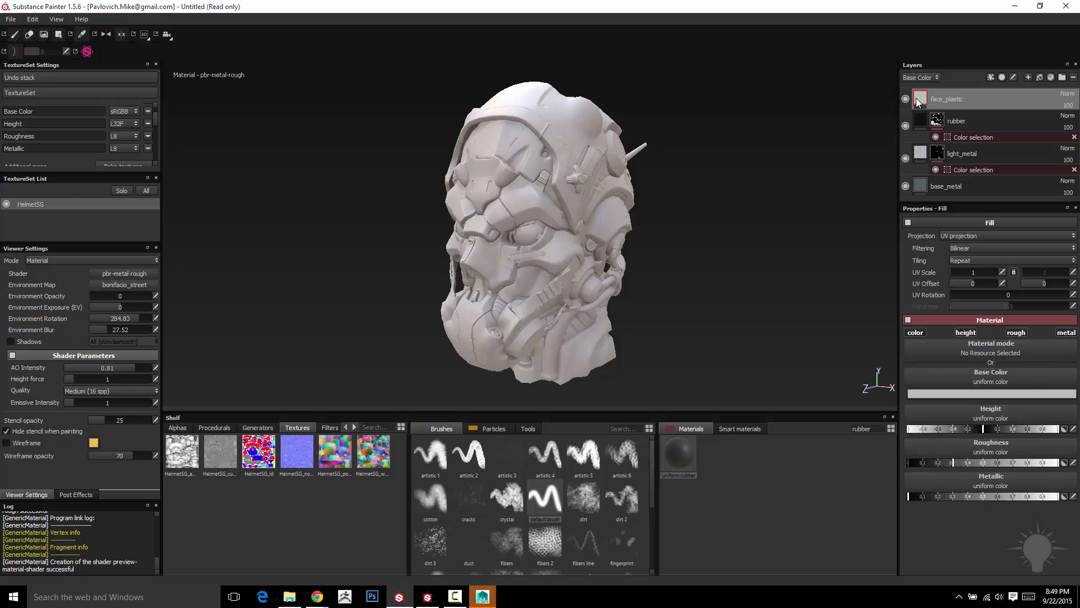
# - Set the face_plastic layer's base color to a darker gray of R 0.279, G 0.270, B 0.270
pyautogui.click(998, 394)
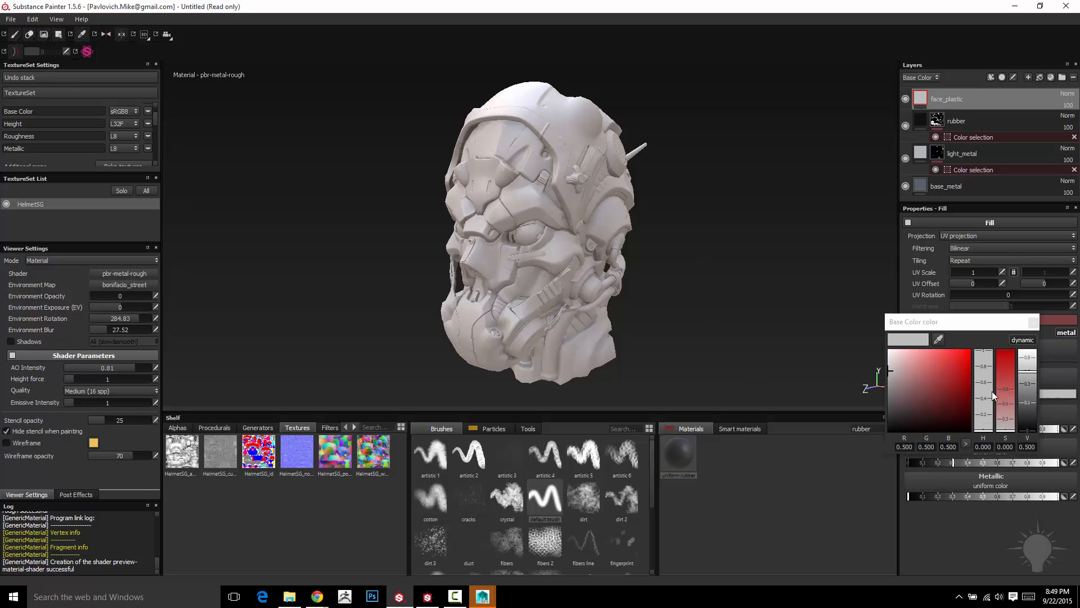
pyautogui.moveTo(895, 382); pyautogui.dragTo(890, 384)
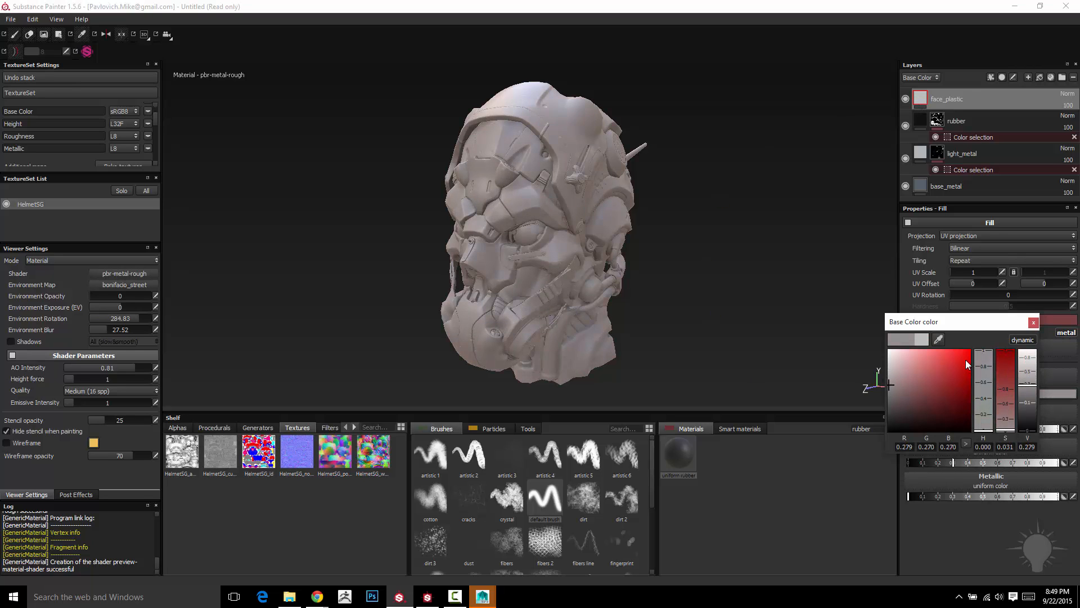
pyautogui.click(1034, 322)
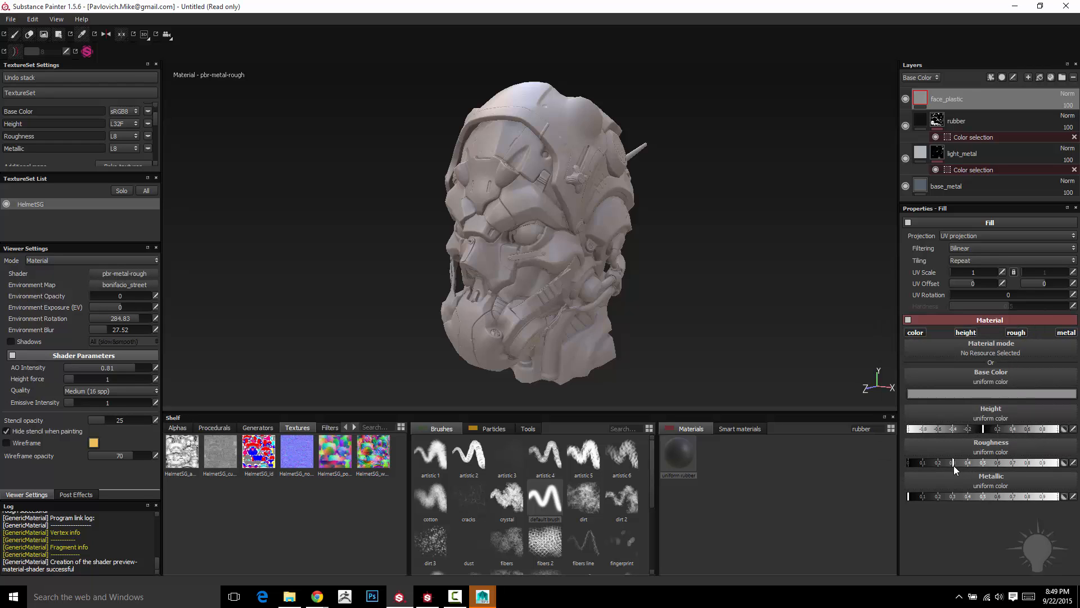
# - Lower the face_plastic layer's roughness to about 0.2 and inspect the surface around the eye
pyautogui.moveTo(953, 465); pyautogui.dragTo(930, 464)
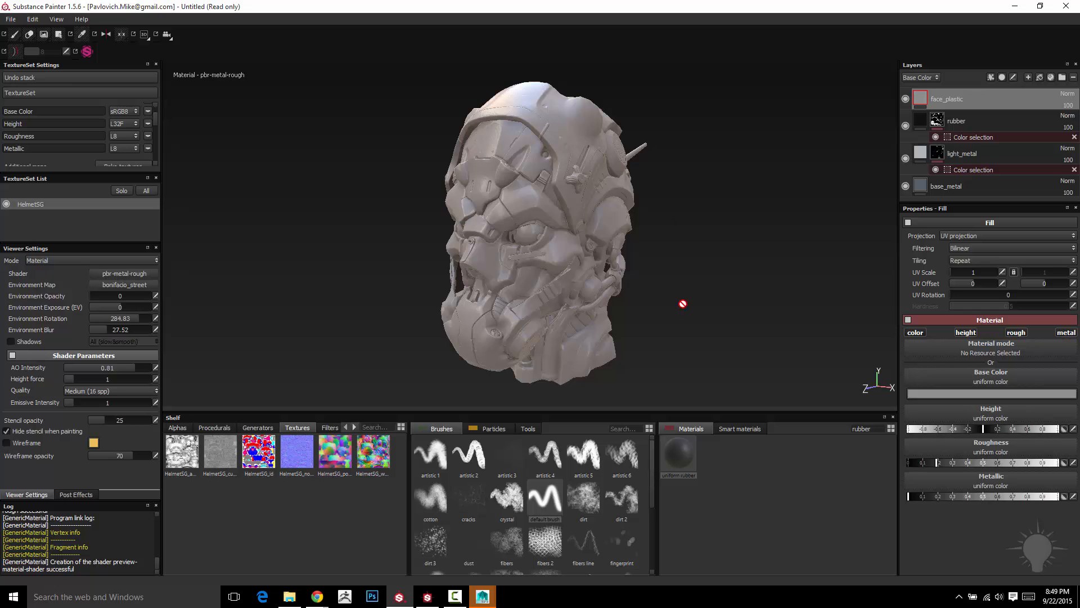
pyautogui.keyDown('alt'); pyautogui.moveTo(664, 230); pyautogui.dragTo(685, 241); pyautogui.keyUp('alt')
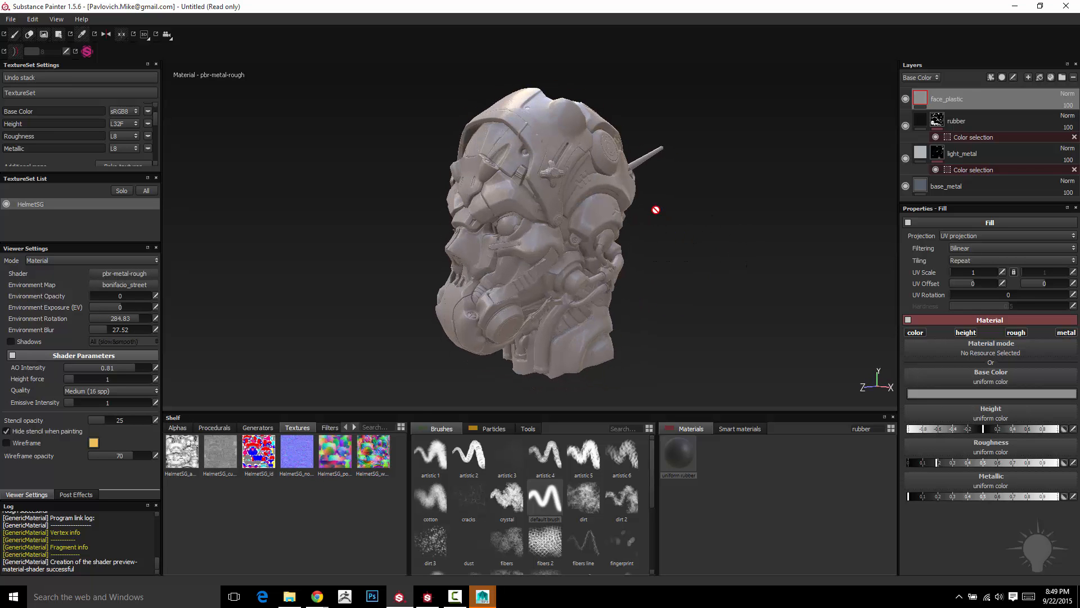
pyautogui.scroll(6, 656, 209)
pyautogui.scroll(4, 748, 254)
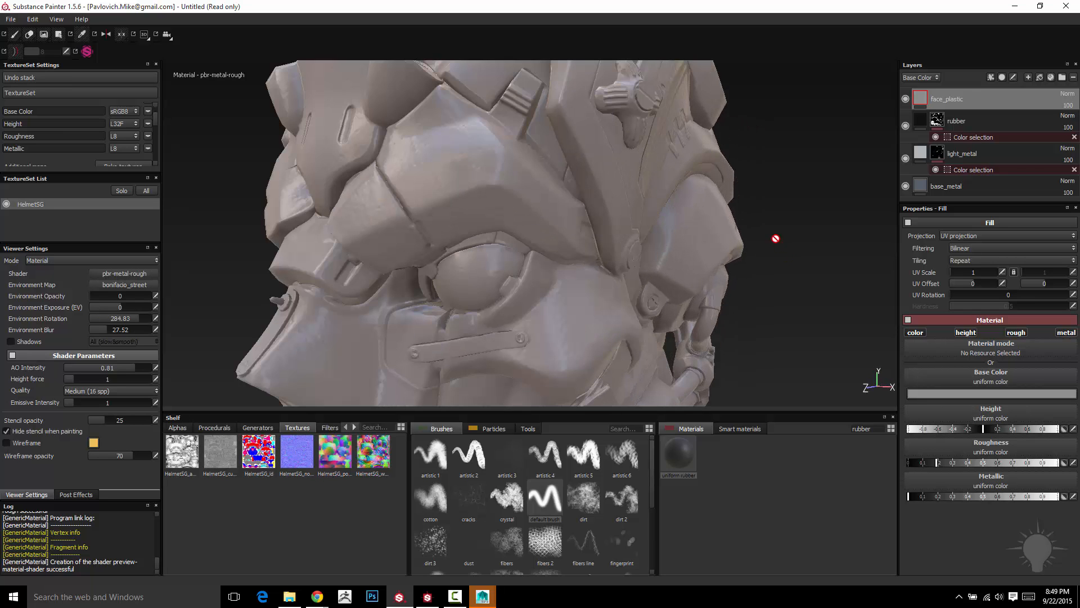
pyautogui.scroll(3, 396, 187)
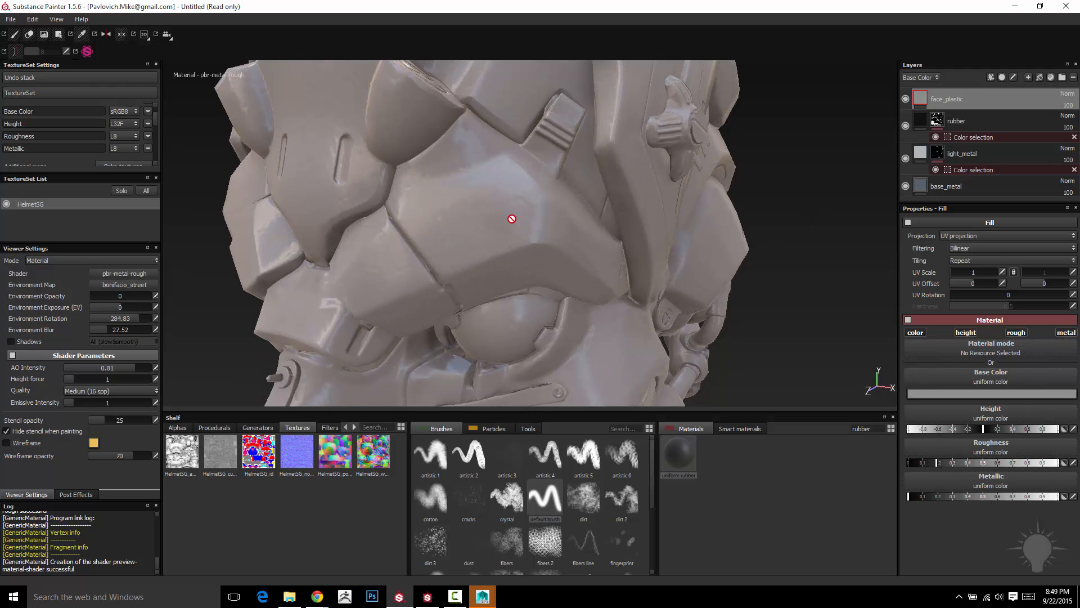
# - Set the face_plastic layer's blending mode to Replace for the Height channel, and switch the layer stack back to Base Color
pyautogui.click(937, 80)
pyautogui.click(932, 94)
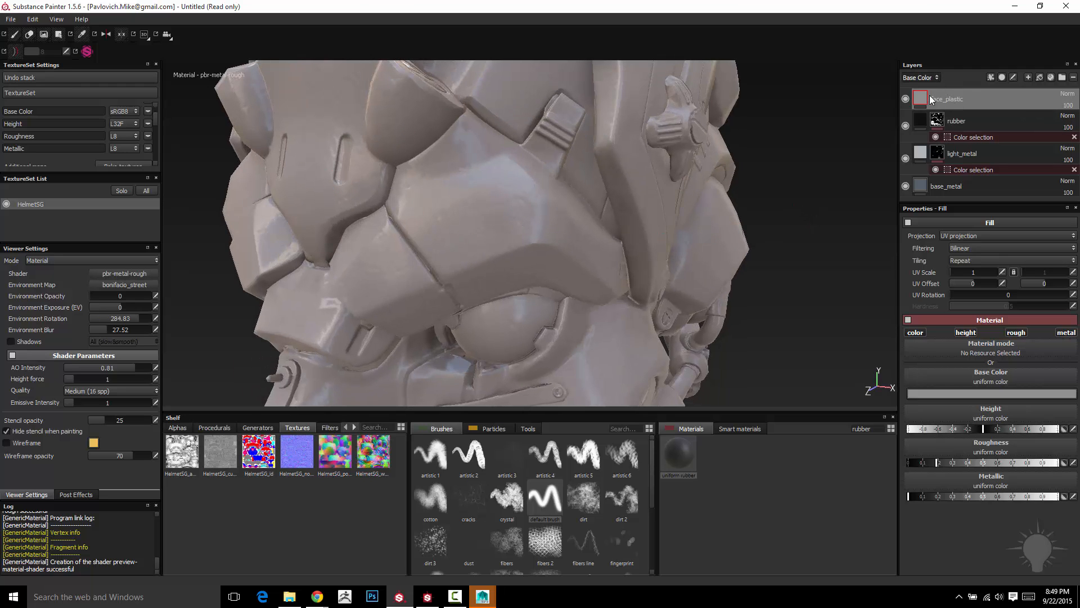
pyautogui.click(1067, 95)
pyautogui.click(1049, 110)
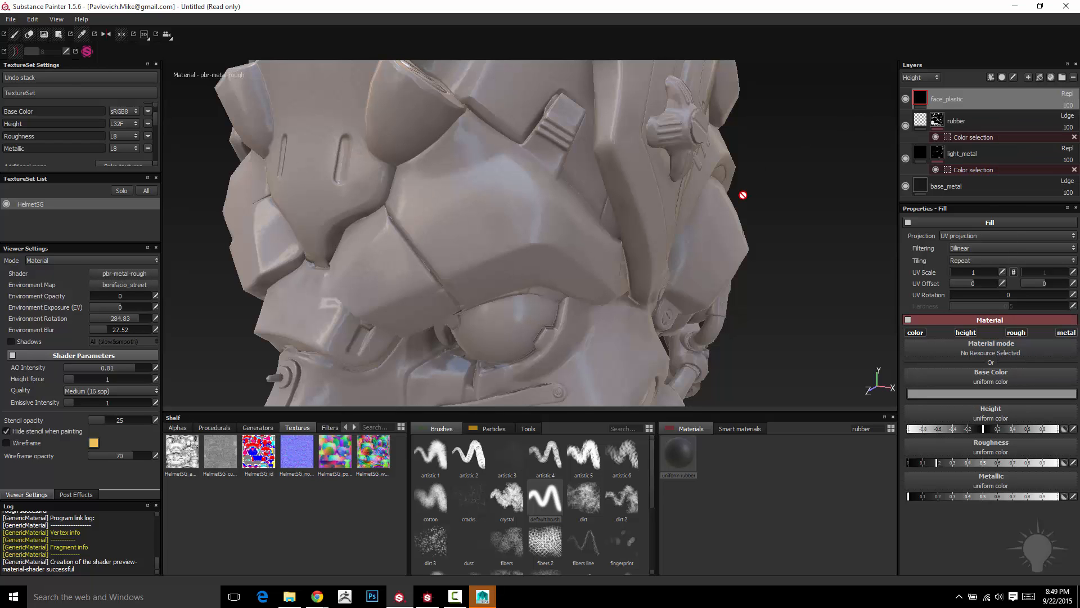
pyautogui.scroll(-5, 791, 202)
pyautogui.scroll(-2, 817, 195)
pyautogui.keyDown('alt'); pyautogui.moveTo(794, 175); pyautogui.dragTo(726, 134); pyautogui.keyUp('alt')
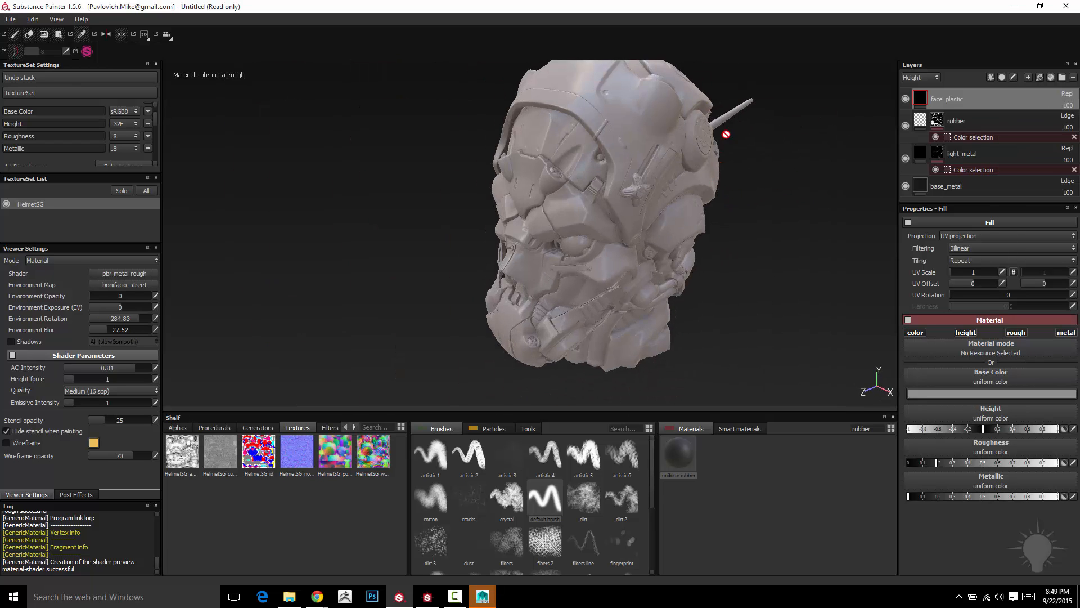
pyautogui.keyDown('alt'); pyautogui.moveTo(743, 207); pyautogui.dragTo(581, 297); pyautogui.keyUp('alt')
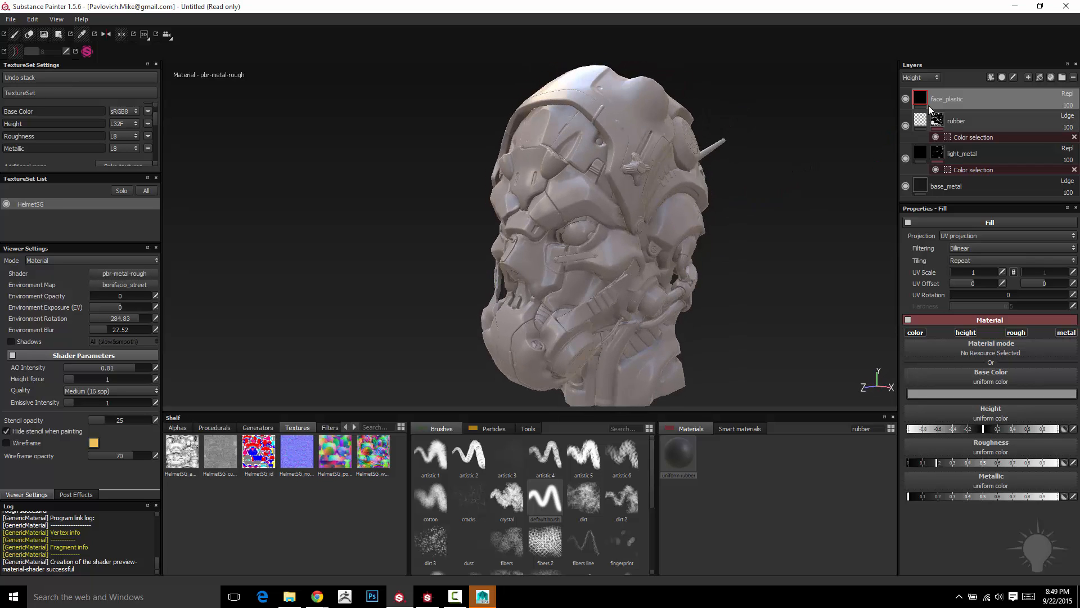
pyautogui.click(924, 77)
pyautogui.click(917, 88)
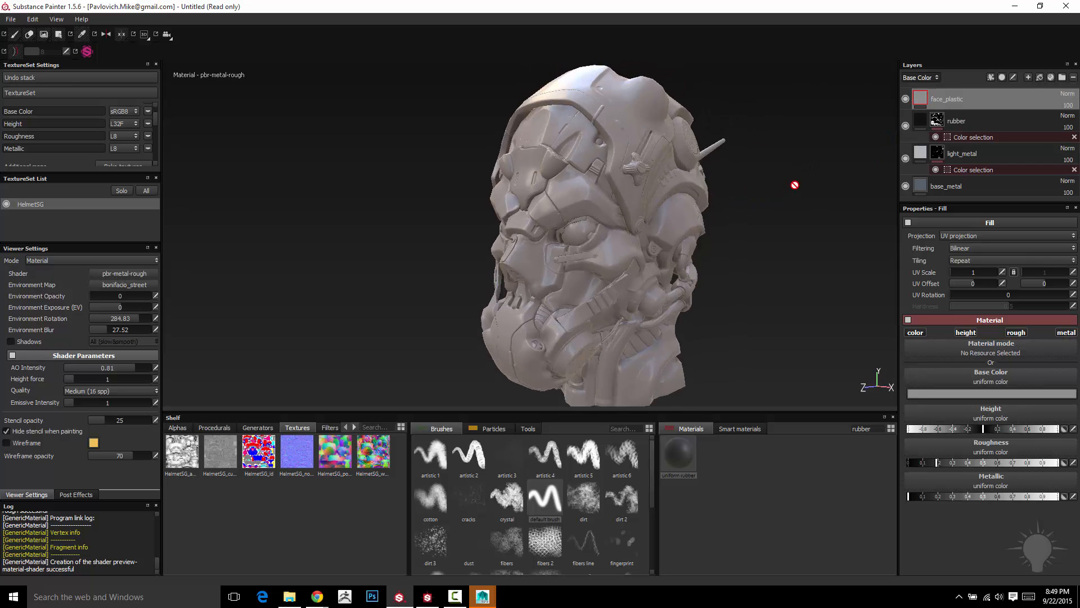
# - Fine-tune the face_plastic layer's roughness to about 0.2, try a metallic adjustment and set metallic to 0
pyautogui.click(926, 463)
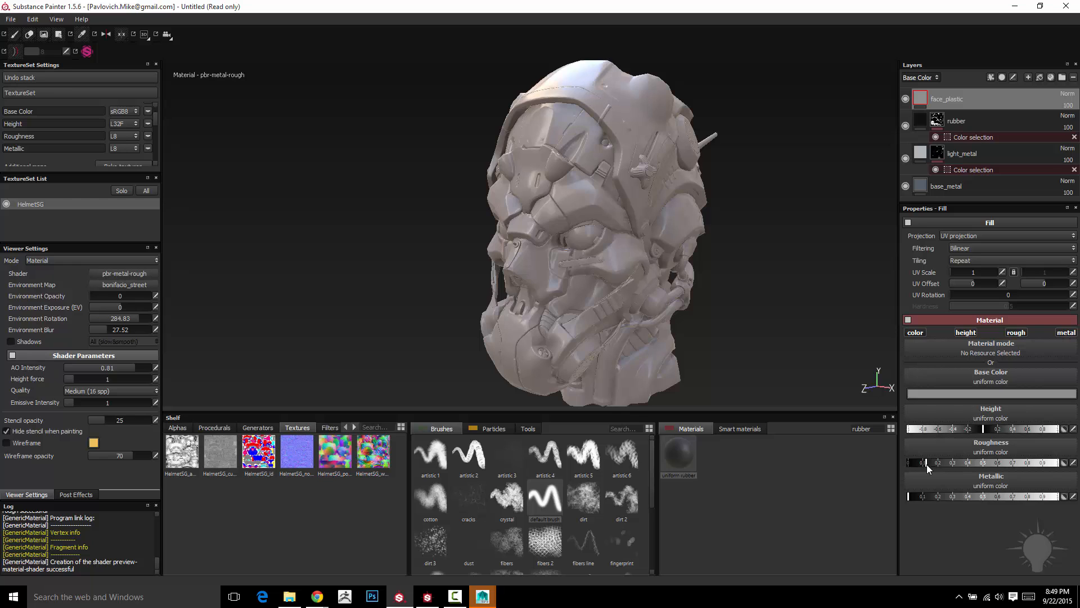
pyautogui.moveTo(933, 464); pyautogui.dragTo(935, 464)
pyautogui.moveTo(1008, 497); pyautogui.dragTo(857, 495)
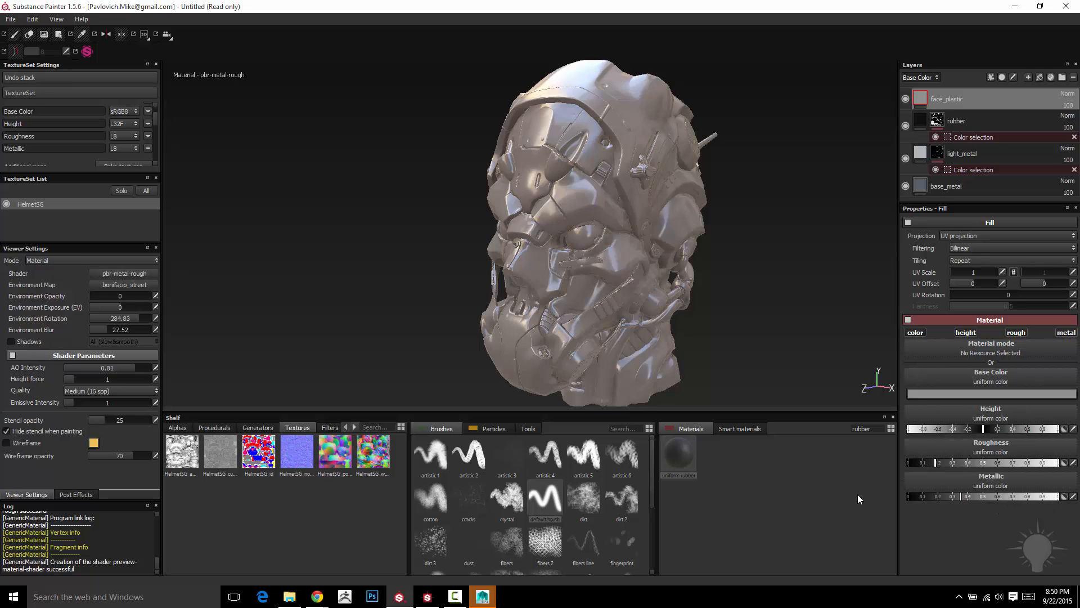
# - Mask the face_plastic layer by color selection, picking the red ID color (255, 0, 0) of the face plates
pyautogui.rightClick(964, 99)
pyautogui.click(979, 137)
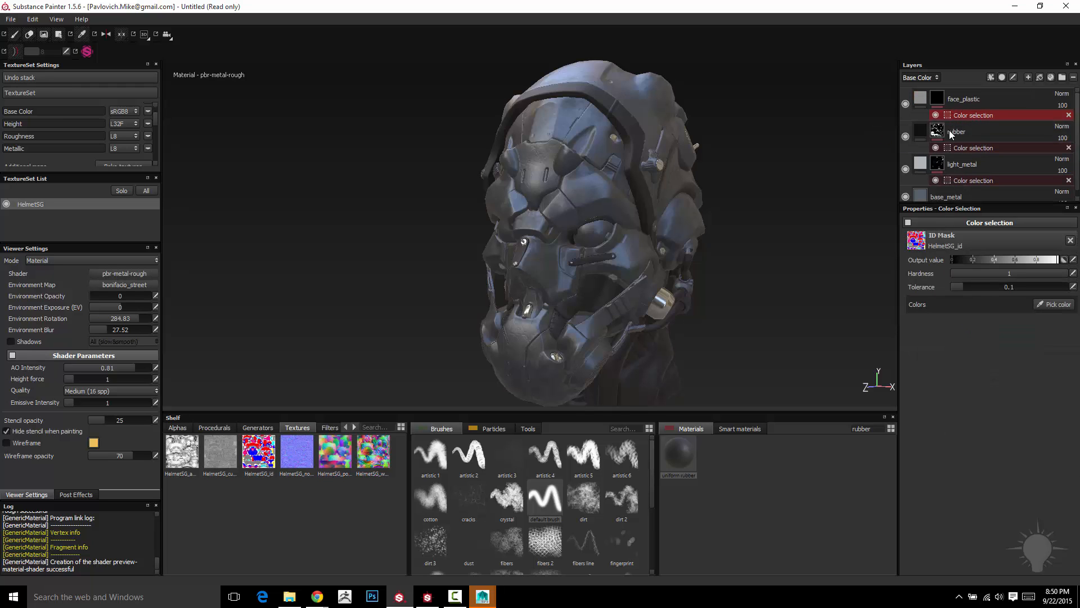
pyautogui.click(1051, 304)
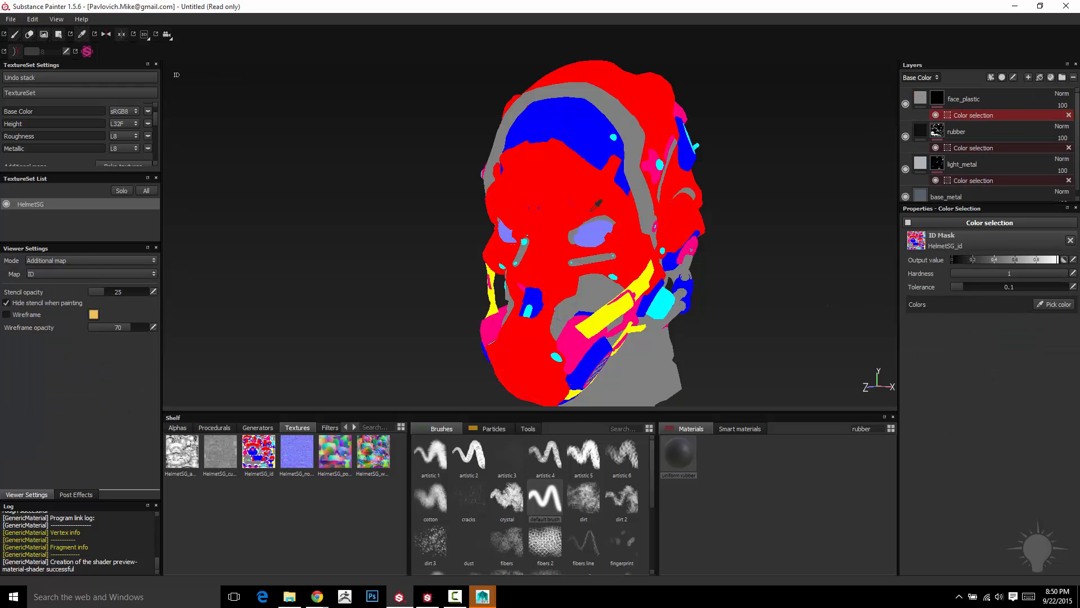
pyautogui.click(594, 207)
pyautogui.moveTo(839, 184)
pyautogui.keyDown('alt'); pyautogui.mouseDown()
pyautogui.moveTo(1001, 185)
pyautogui.moveTo(784, 169)
pyautogui.moveTo(819, 179)
pyautogui.mouseUp(); pyautogui.keyUp('alt')
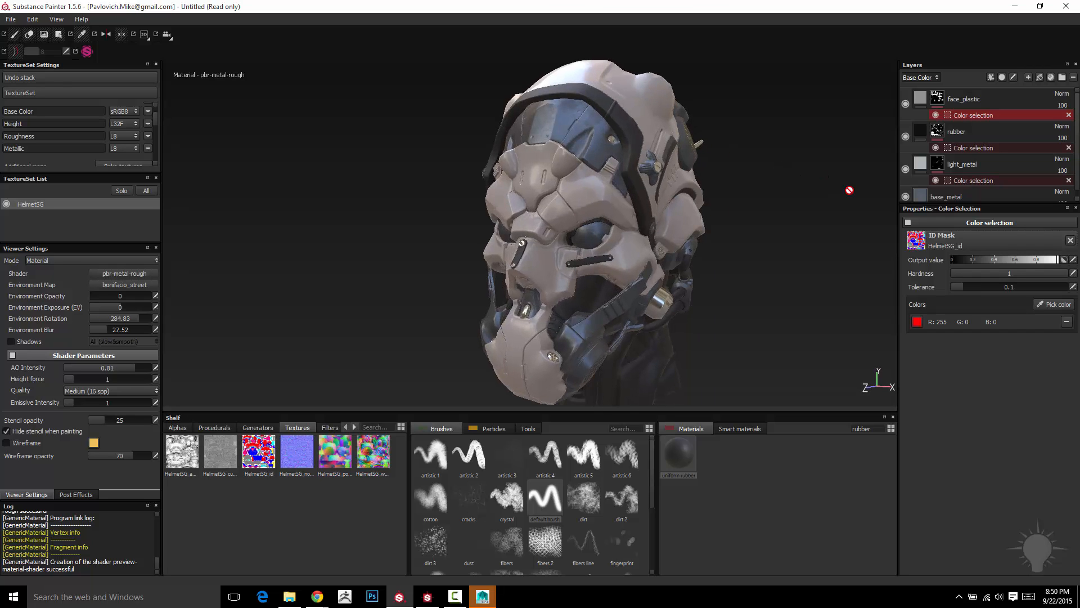
# - Duplicate the face_plastic layer and rename the copy to eyeplastic
pyautogui.click(964, 103)
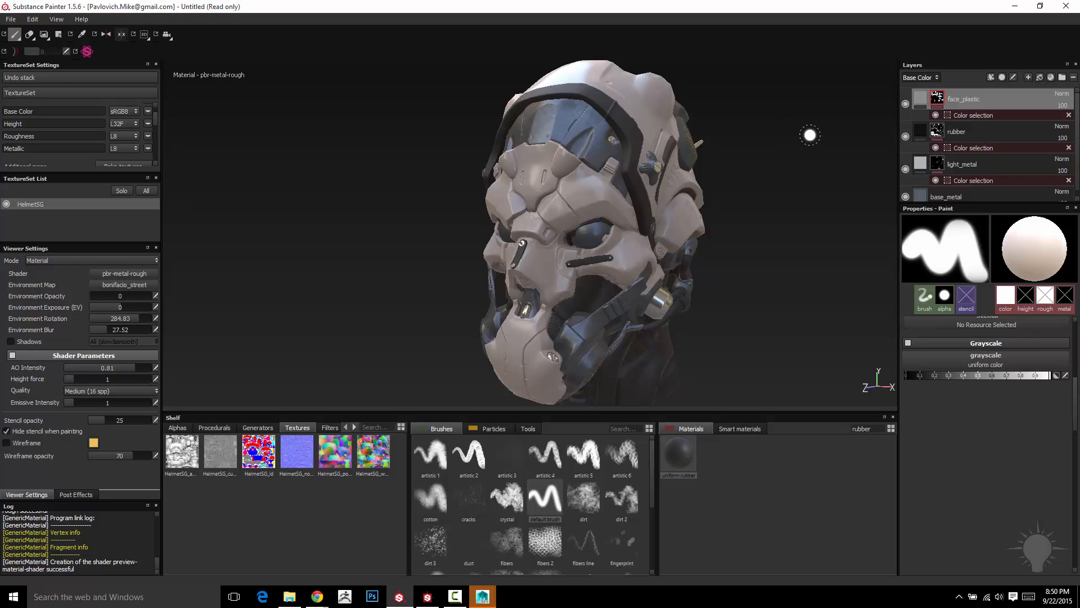
pyautogui.rightClick(939, 98)
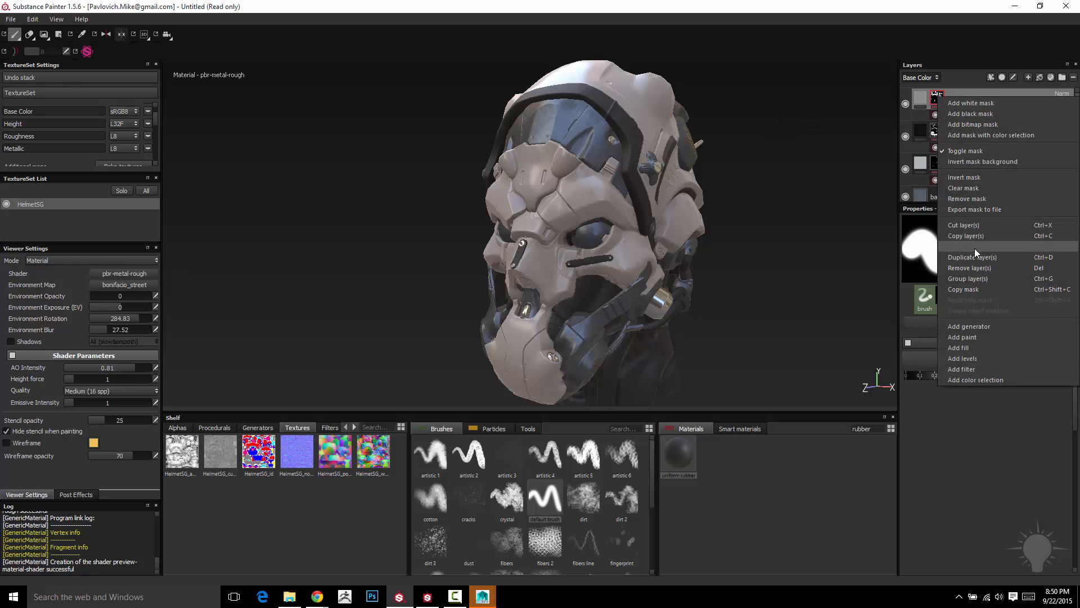
pyautogui.click(972, 258)
pyautogui.doubleClick(965, 101)
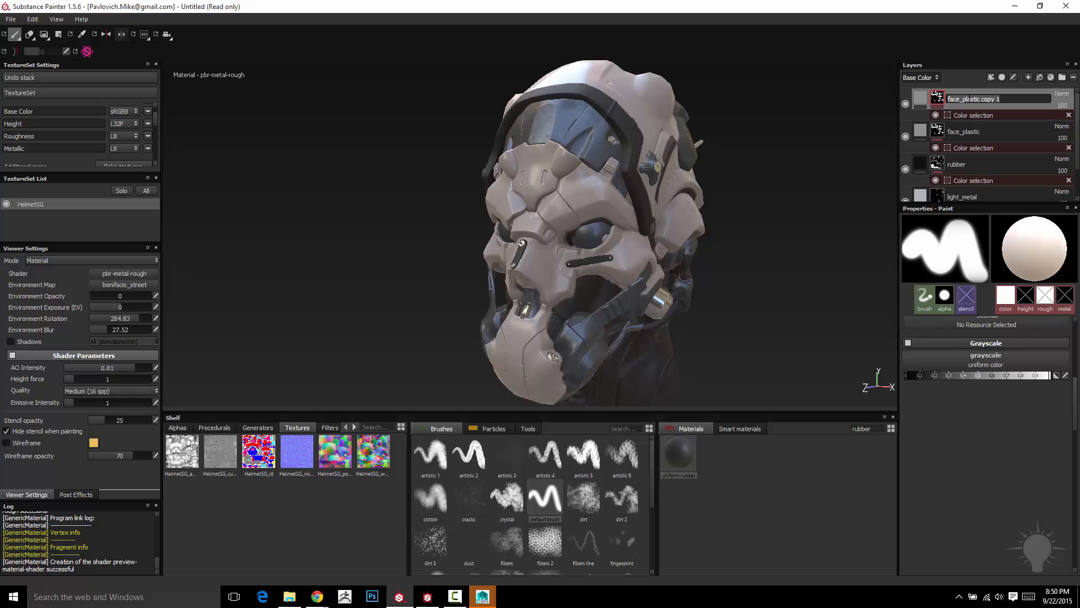
pyautogui.write('eyeplastic')
pyautogui.press('Return')
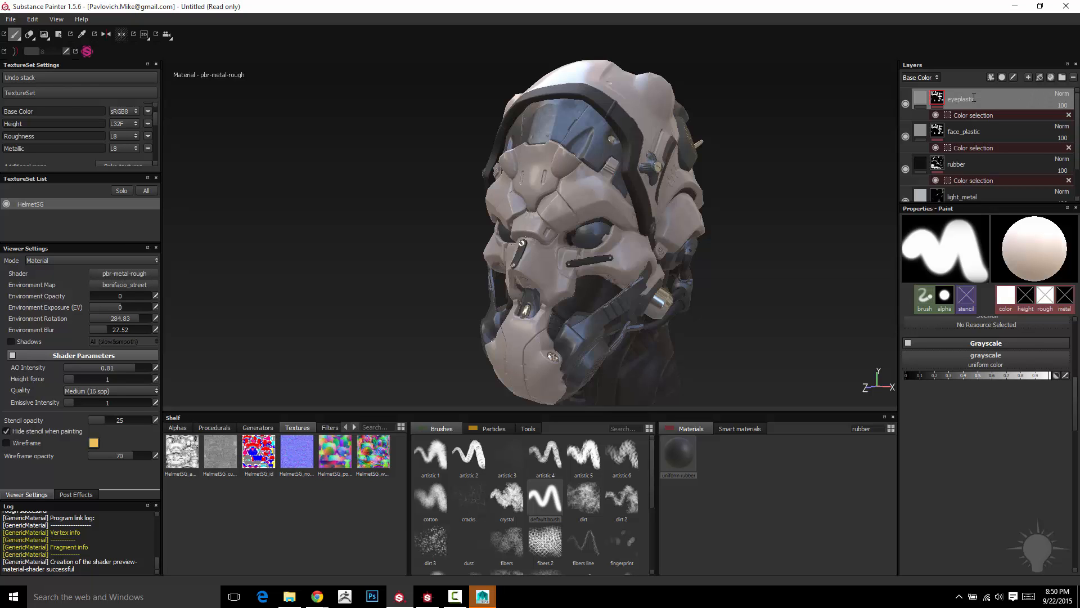
# - Replace the red ID color in the eyeplastic layer's color selection mask with the ID color picked from the helmet's eye
pyautogui.click(931, 101)
pyautogui.click(935, 102)
pyautogui.click(921, 100)
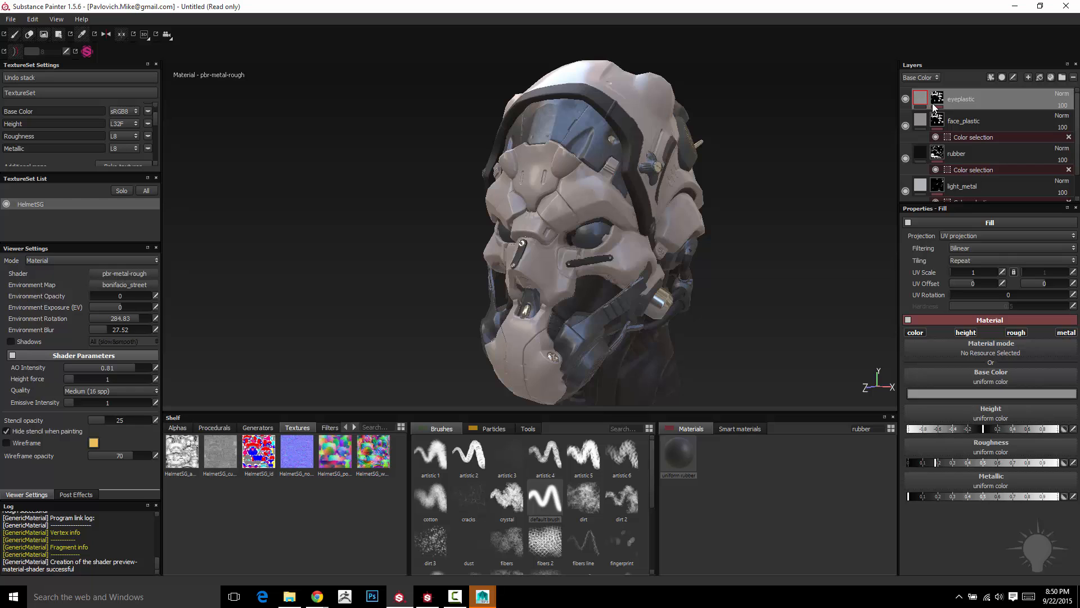
pyautogui.click(938, 101)
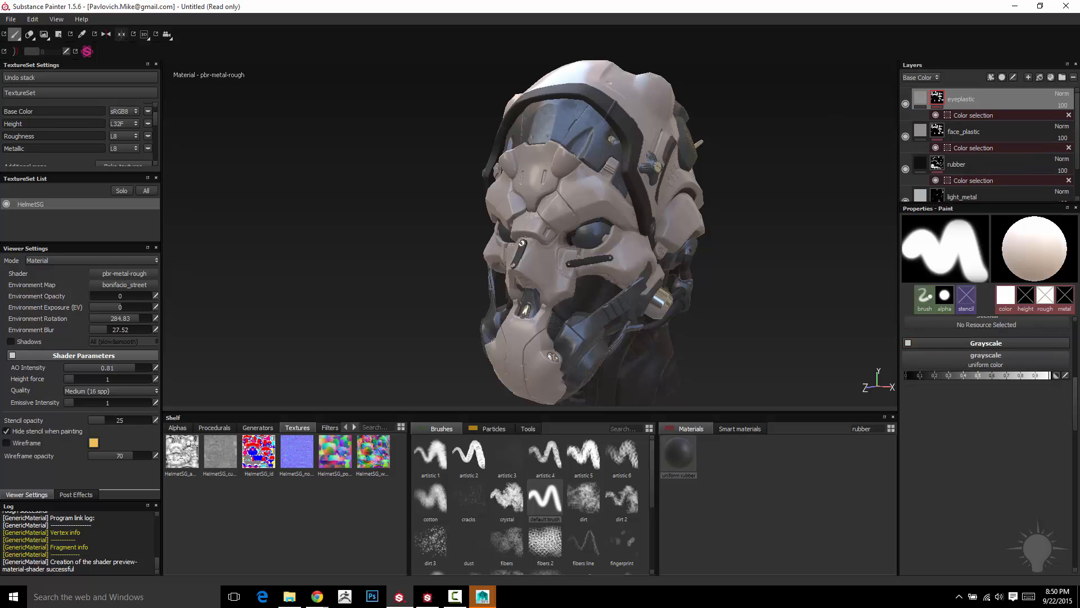
pyautogui.click(974, 116)
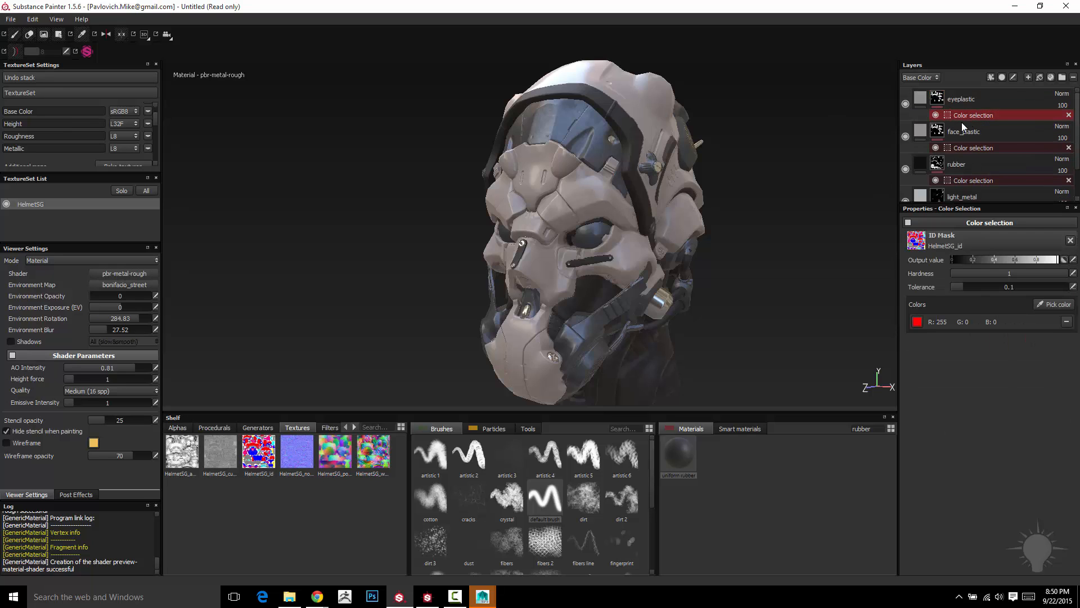
pyautogui.click(1066, 322)
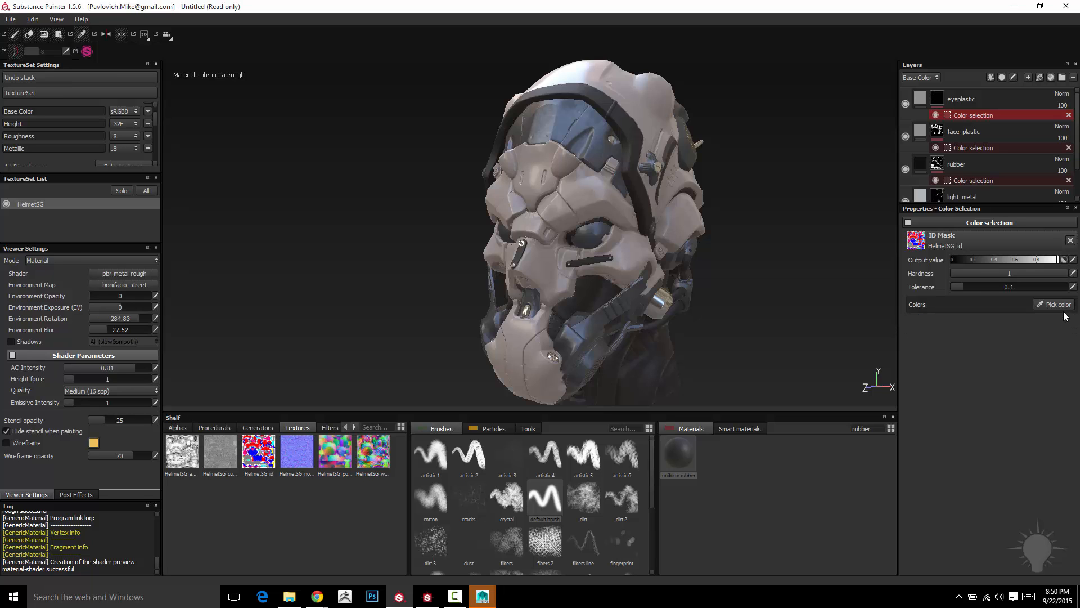
pyautogui.click(1056, 304)
pyautogui.click(592, 232)
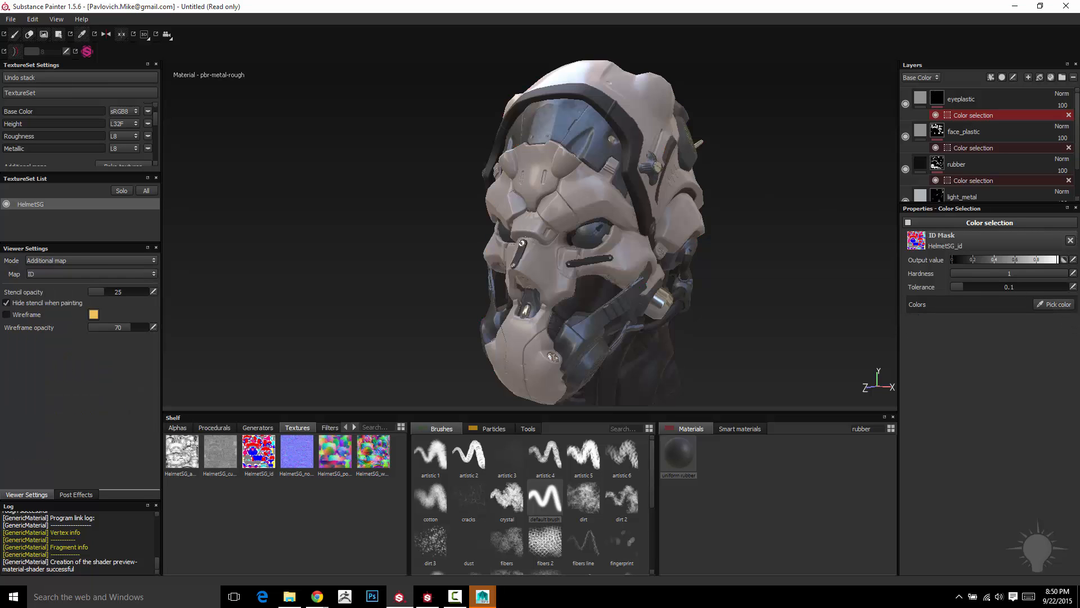
# - Check the eyeplastic layer's blending mode for the Height channel, and return the layer stack to Base Color
pyautogui.click(961, 99)
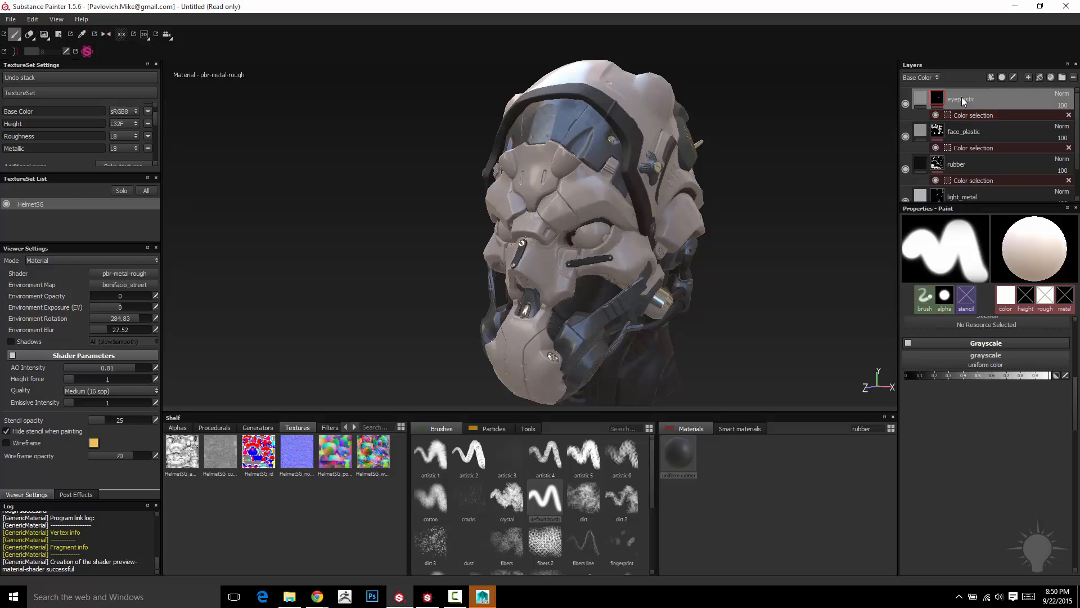
pyautogui.click(920, 77)
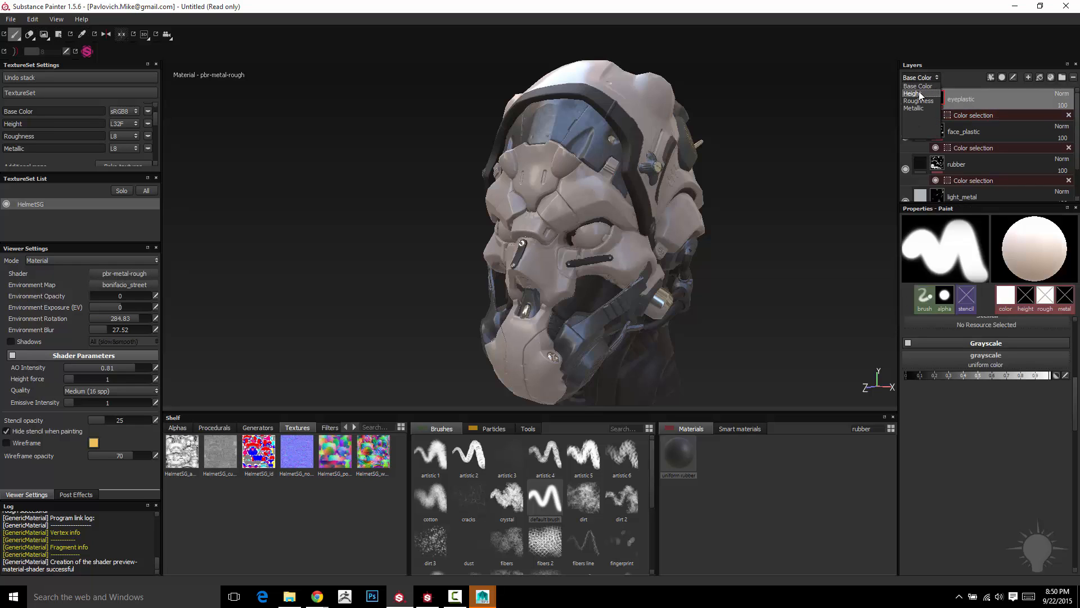
pyautogui.click(919, 91)
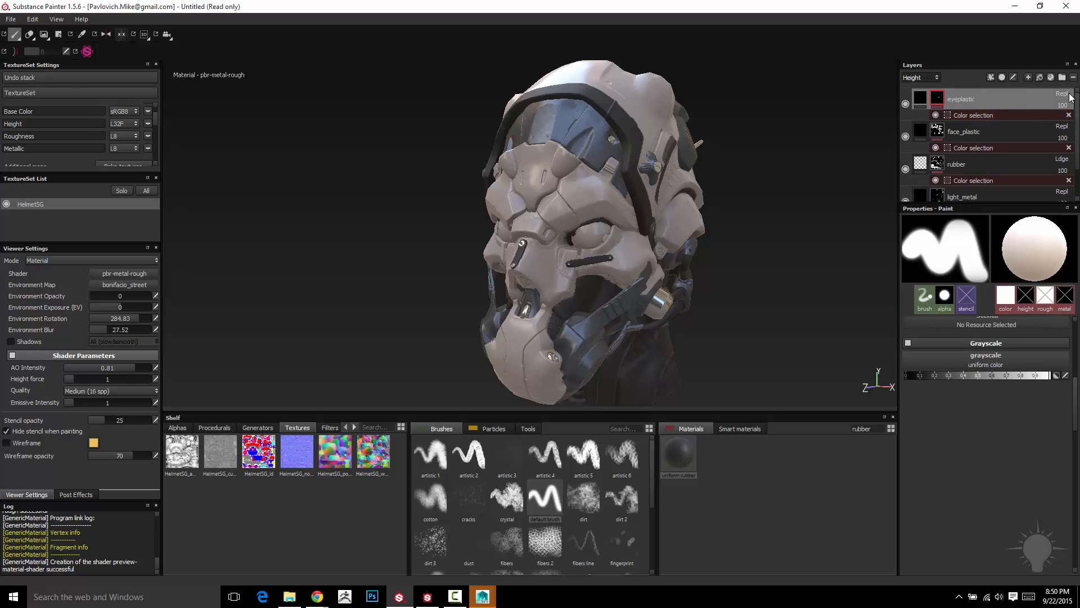
pyautogui.click(922, 77)
pyautogui.click(920, 67)
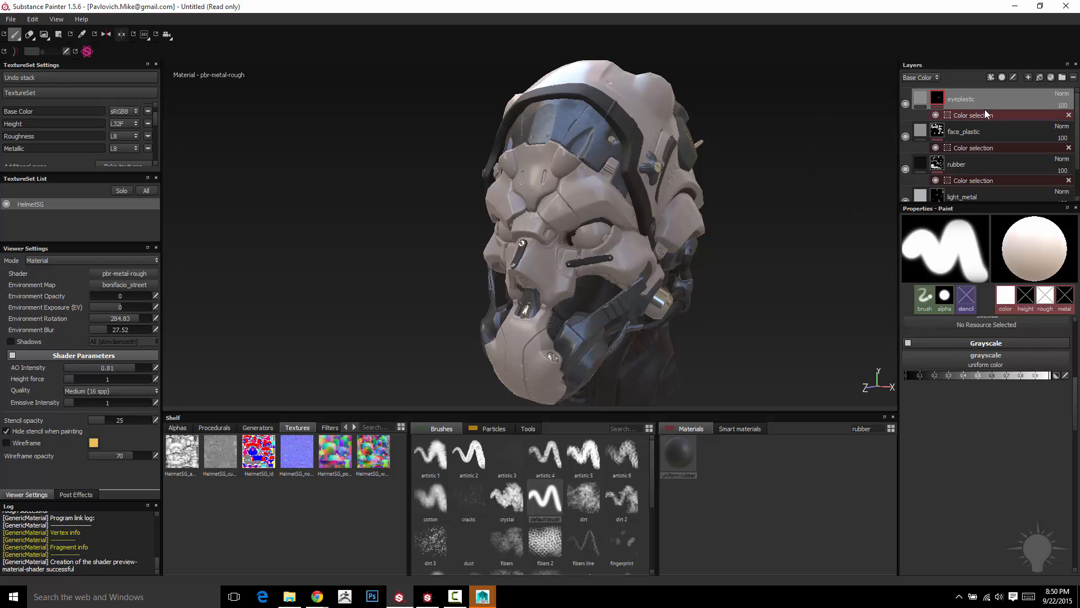
# - Set the eyeplastic fill's base color to a bright, fully saturated red
pyautogui.click(920, 100)
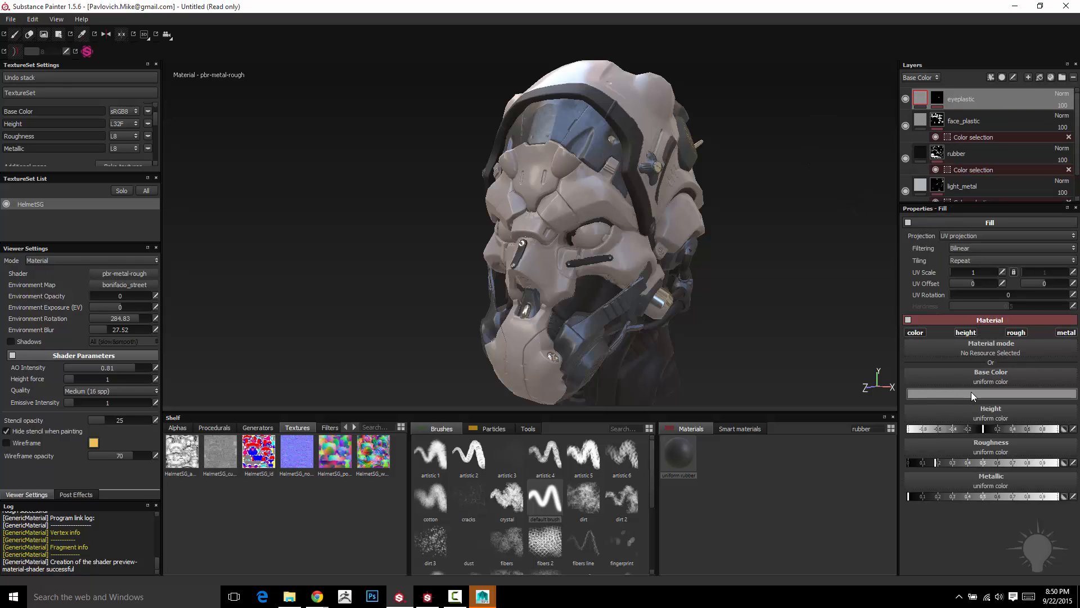
pyautogui.click(971, 392)
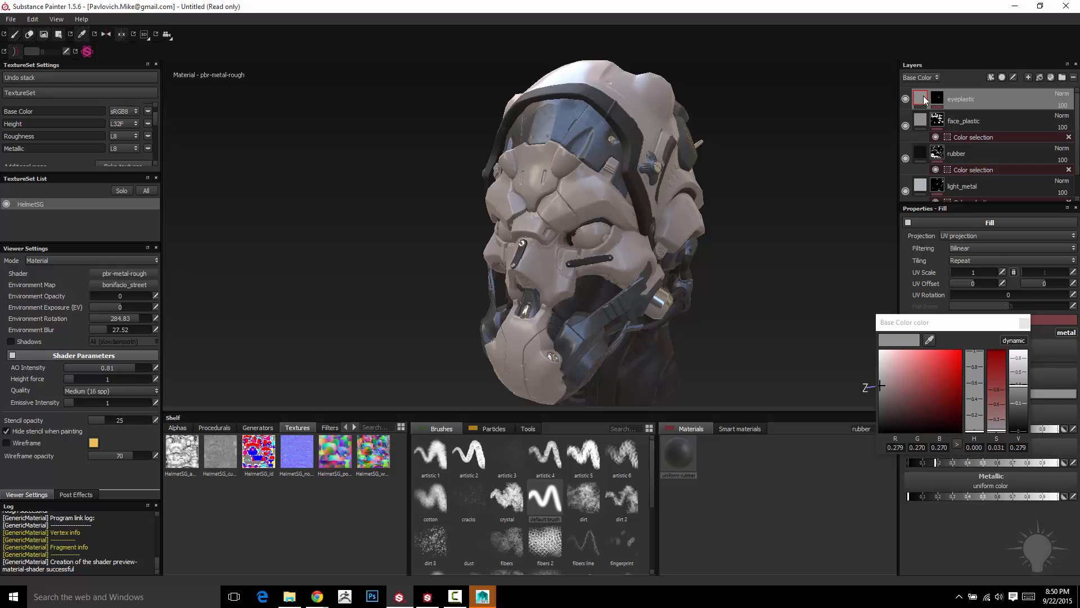
pyautogui.moveTo(959, 391); pyautogui.dragTo(967, 349)
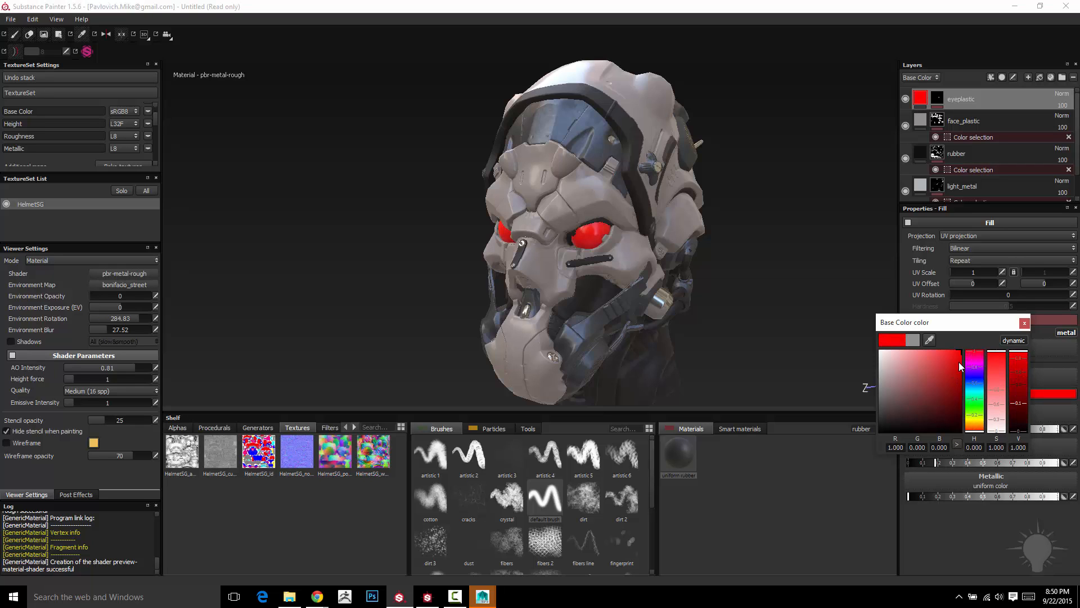
pyautogui.click(959, 362)
pyautogui.click(1024, 322)
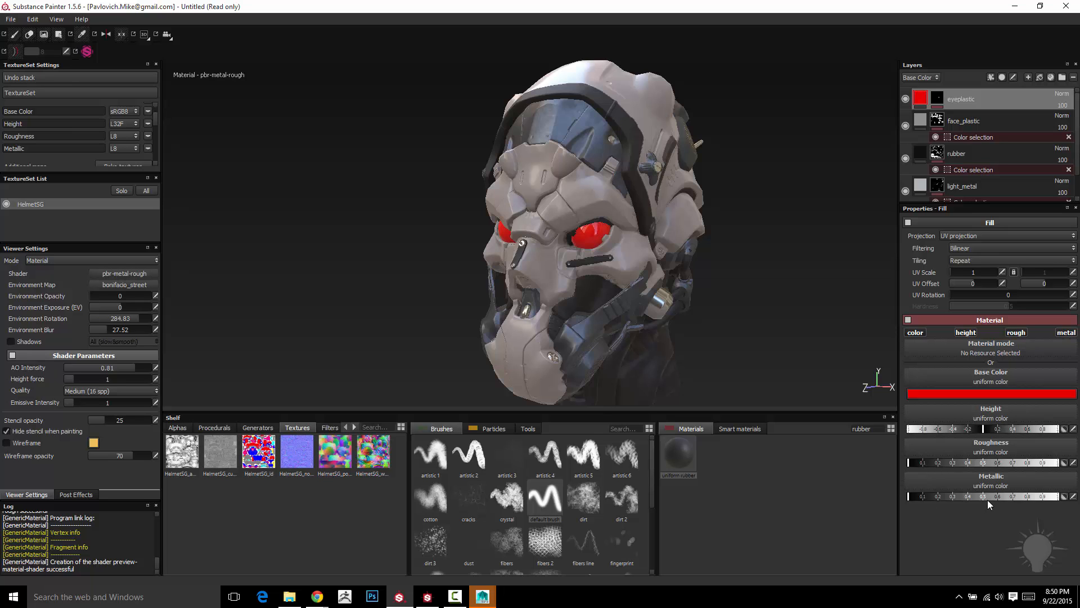
# - Enable shadows in the viewer and rotate the environment lighting to about 272 around the helmet
pyautogui.keyDown('alt'); pyautogui.moveTo(720, 224); pyautogui.dragTo(748, 241); pyautogui.keyUp('alt')
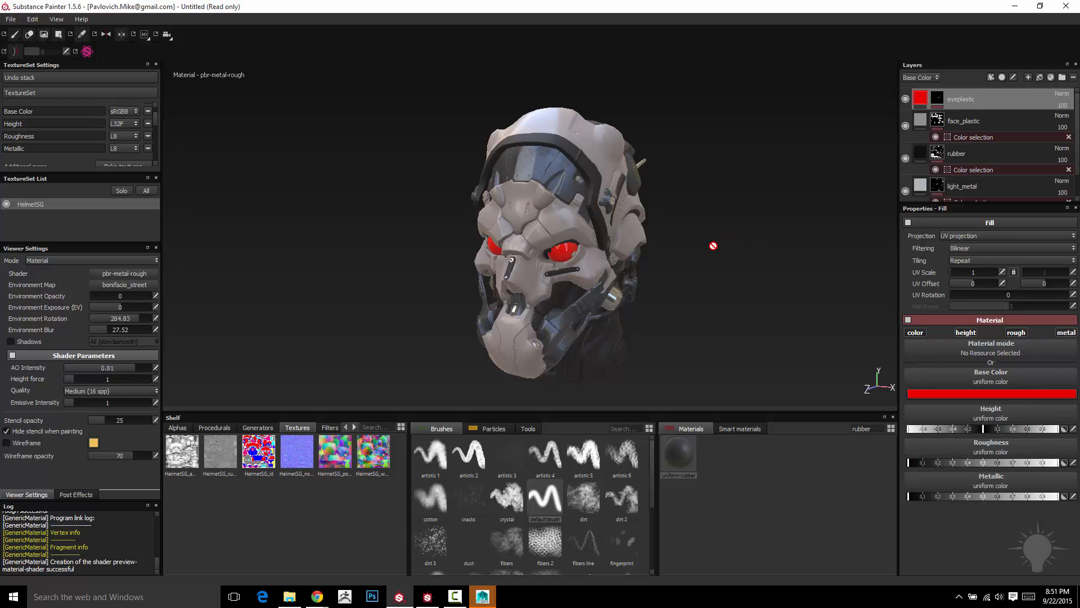
pyautogui.moveTo(713, 246)
pyautogui.keyDown('alt'); pyautogui.mouseDown()
pyautogui.moveTo(736, 224)
pyautogui.moveTo(709, 230)
pyautogui.mouseUp(); pyautogui.keyUp('alt')
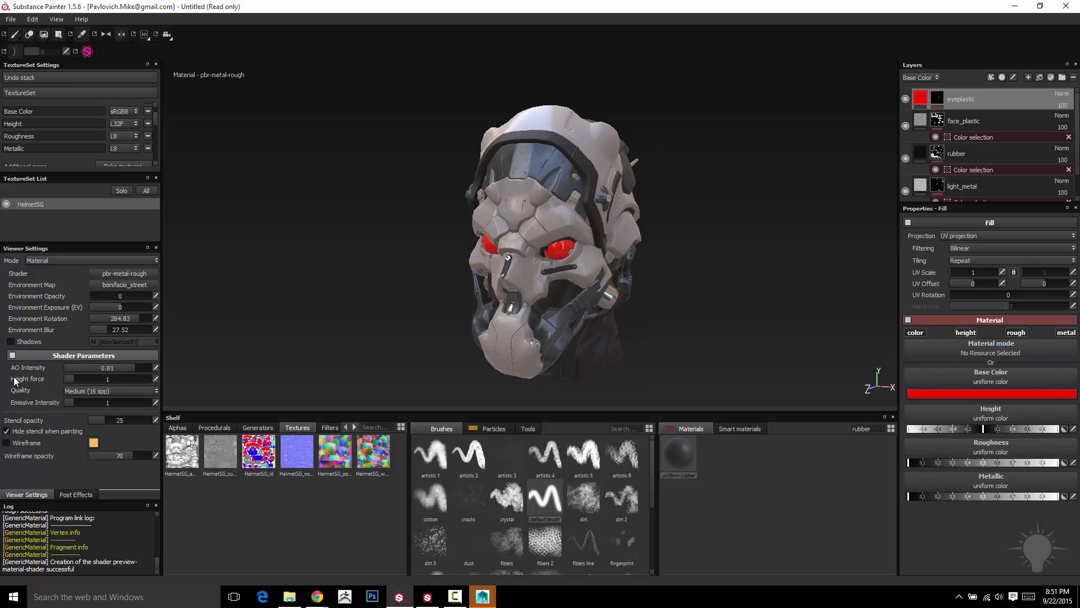
pyautogui.click(11, 342)
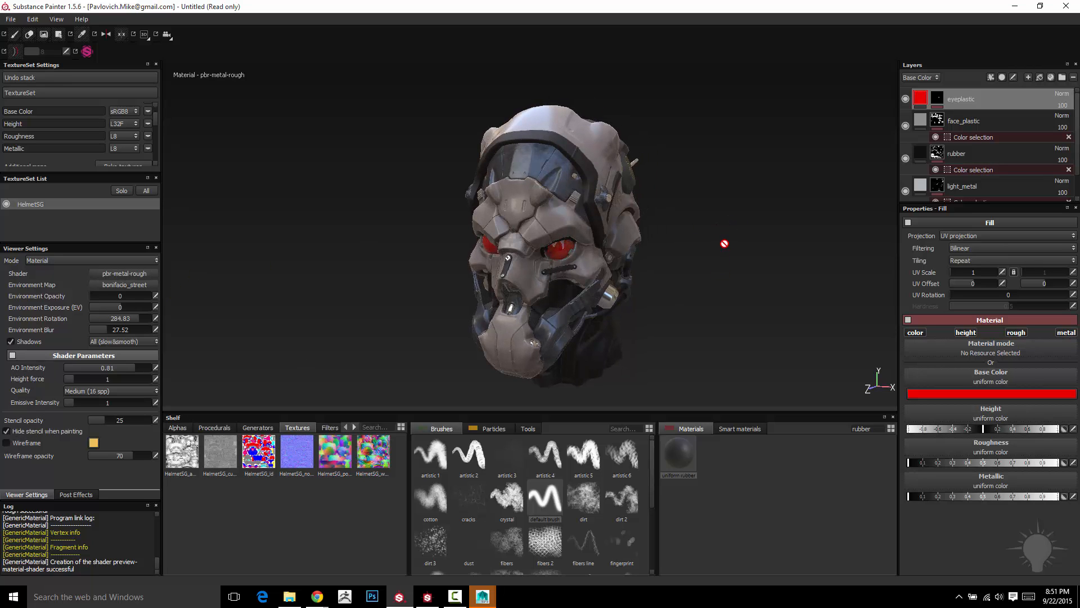
pyautogui.keyDown('shift'); pyautogui.moveTo(725, 243); pyautogui.dragTo(779, 241, button='right'); pyautogui.keyUp('shift')
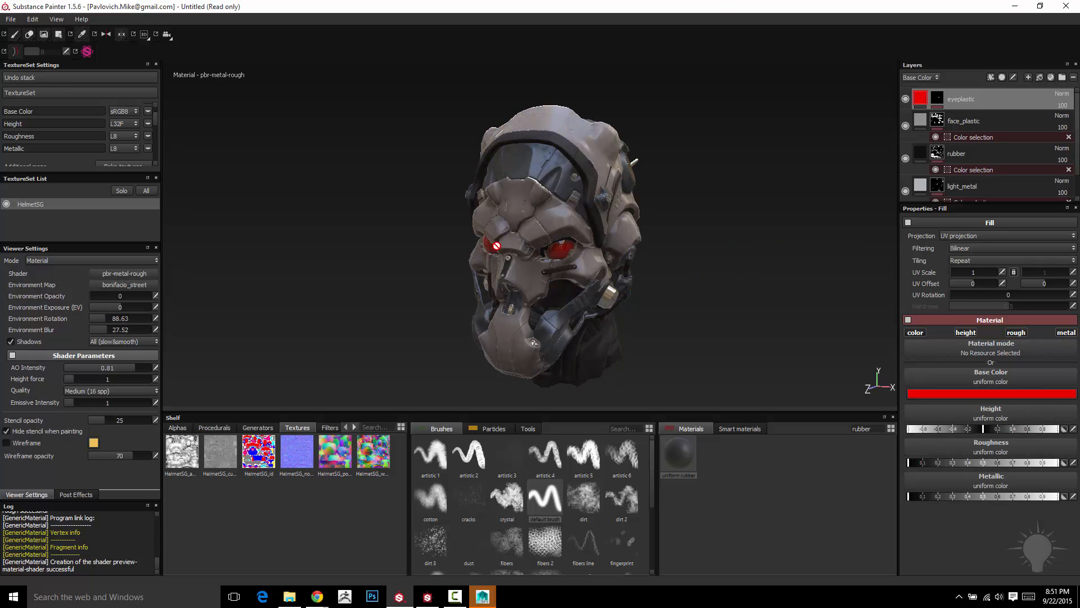
pyautogui.keyDown('shift'); pyautogui.moveTo(787, 252); pyautogui.dragTo(643, 239, button='right'); pyautogui.keyUp('shift')
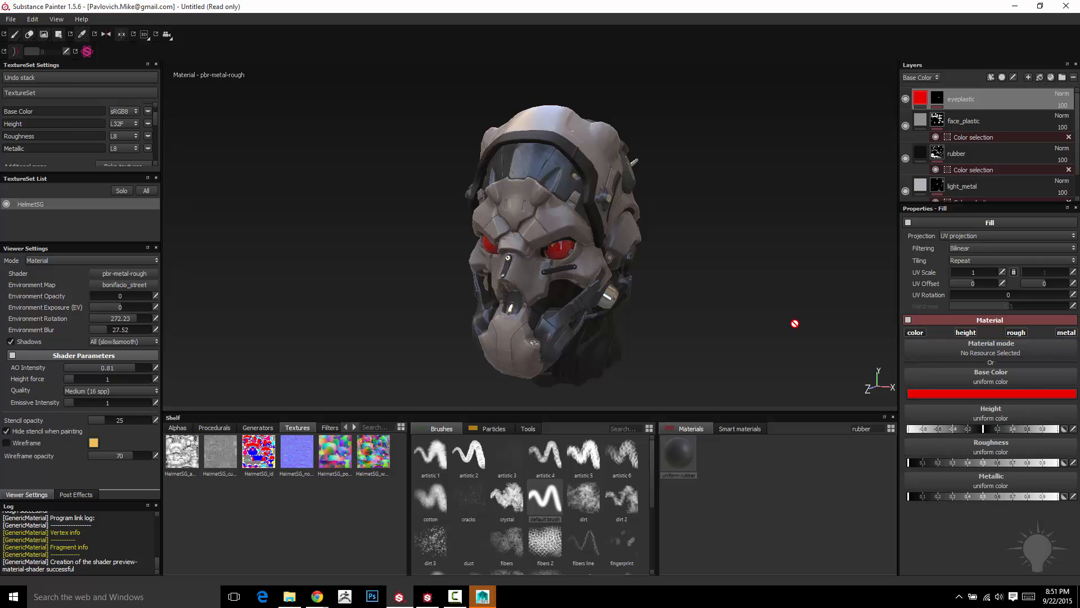
# - Switch to Substance Designer and examine which material channels the Base Color output can be assigned to in the 3D view
pyautogui.click(400, 596)
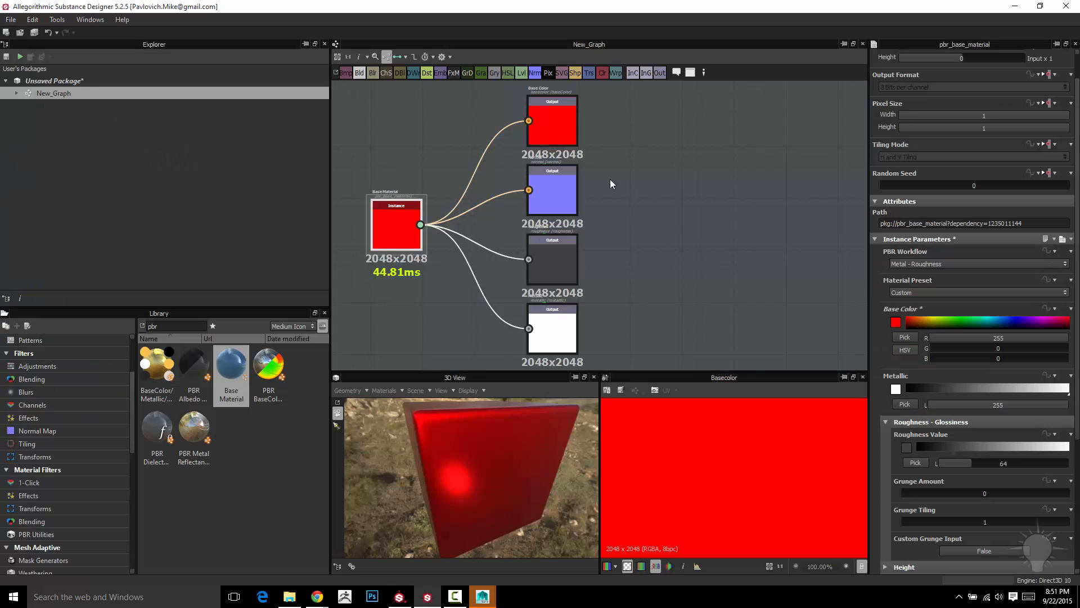
pyautogui.rightClick(559, 111)
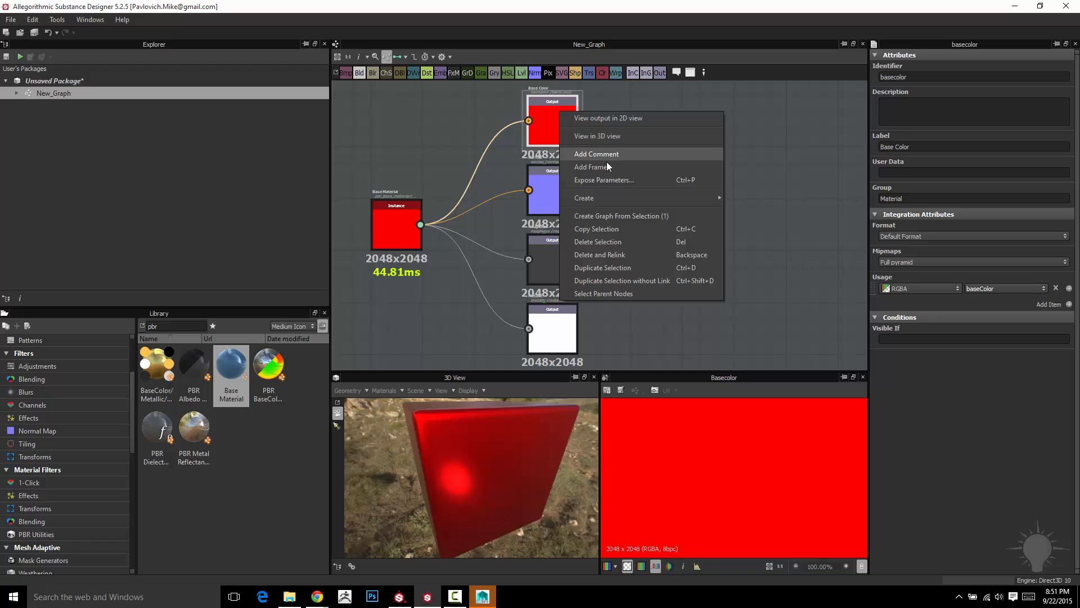
pyautogui.click(599, 136)
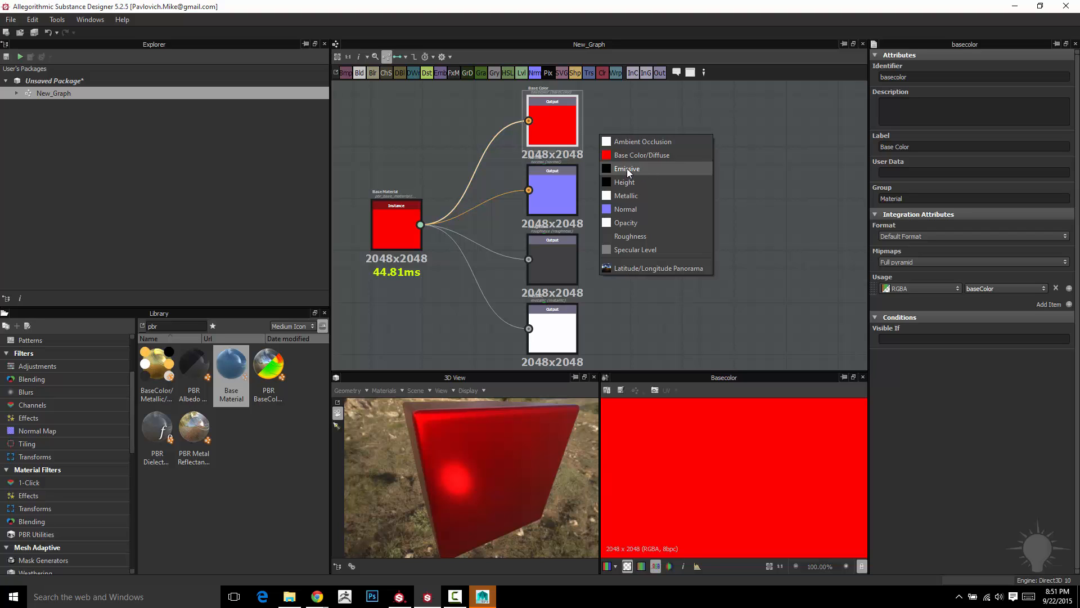
pyautogui.click(737, 92)
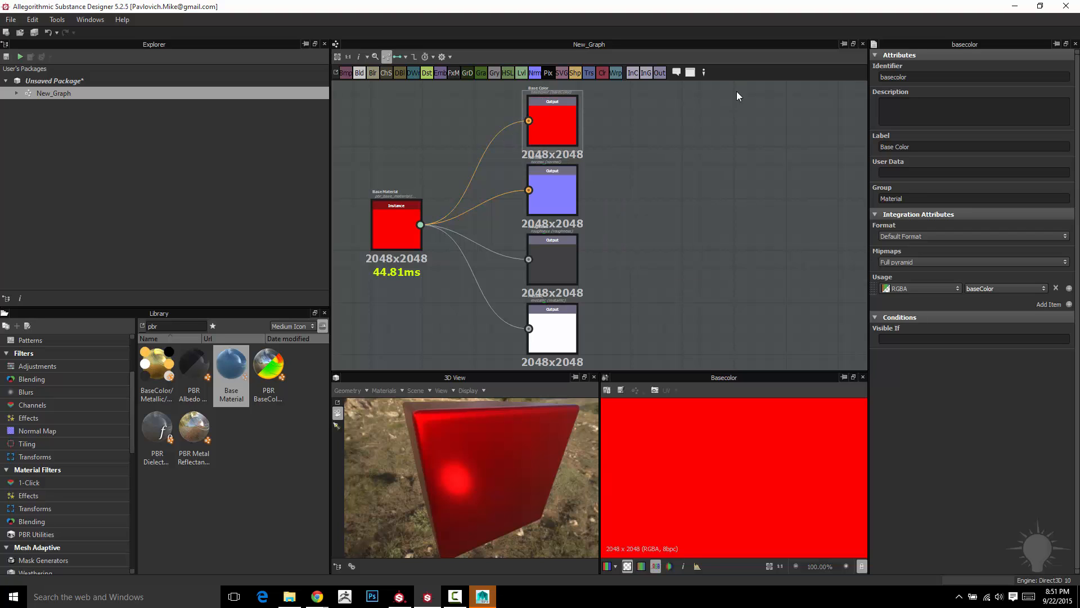
# - Switch back to Substance Painter and add an Emissive channel to the HelmetSG texture set
pyautogui.click(400, 597)
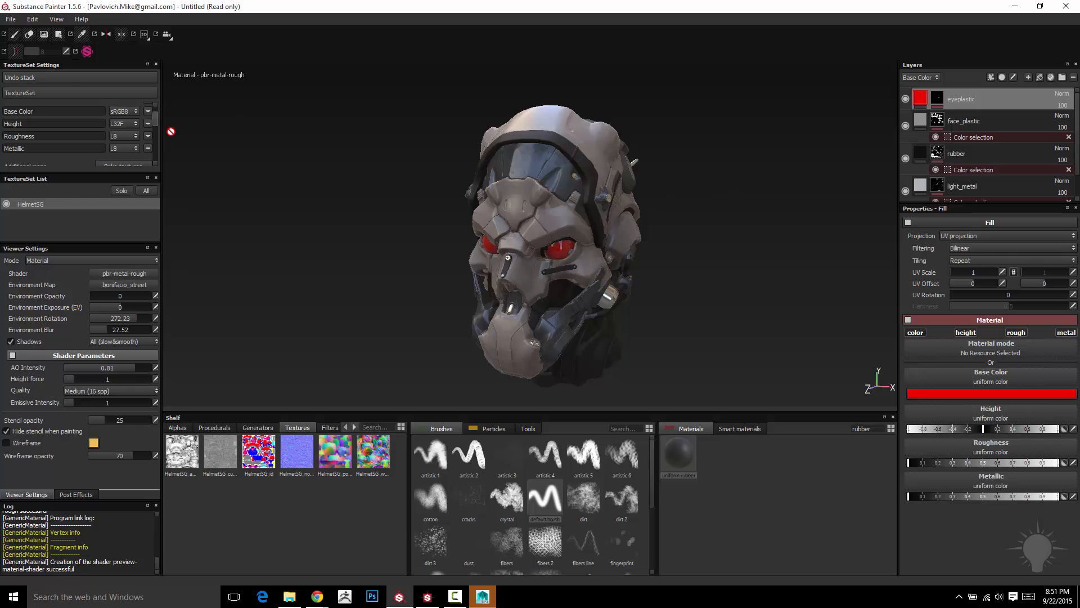
pyautogui.moveTo(154, 122); pyautogui.dragTo(156, 116)
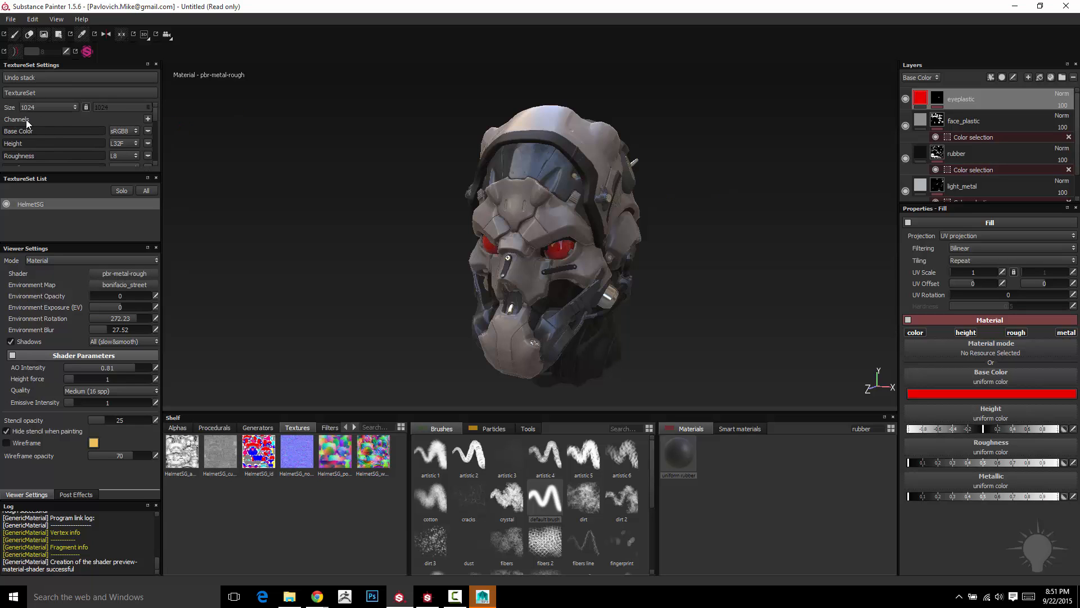
pyautogui.click(148, 119)
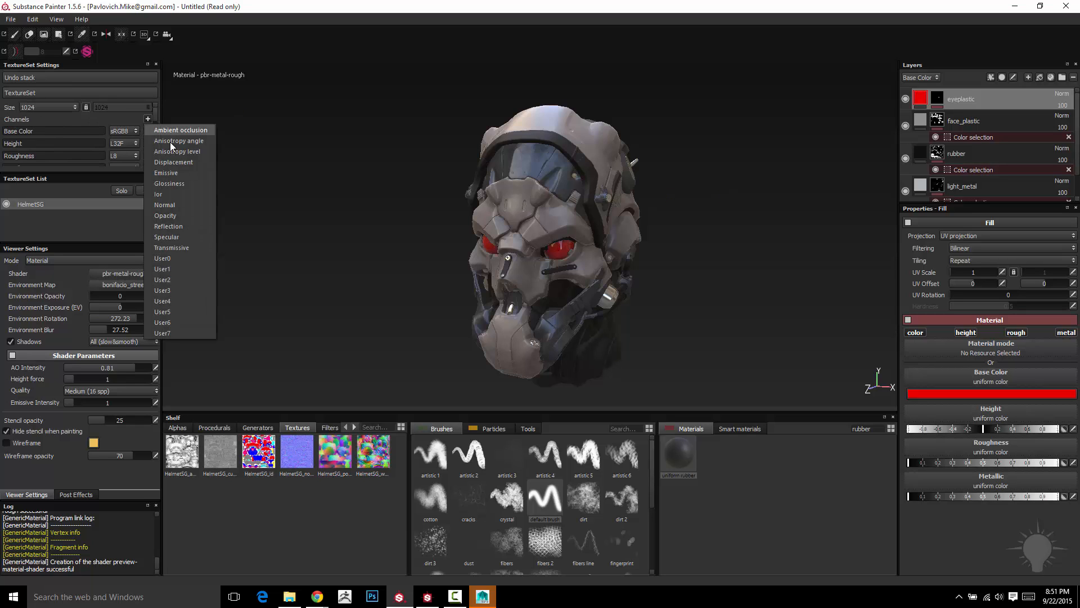
pyautogui.click(170, 174)
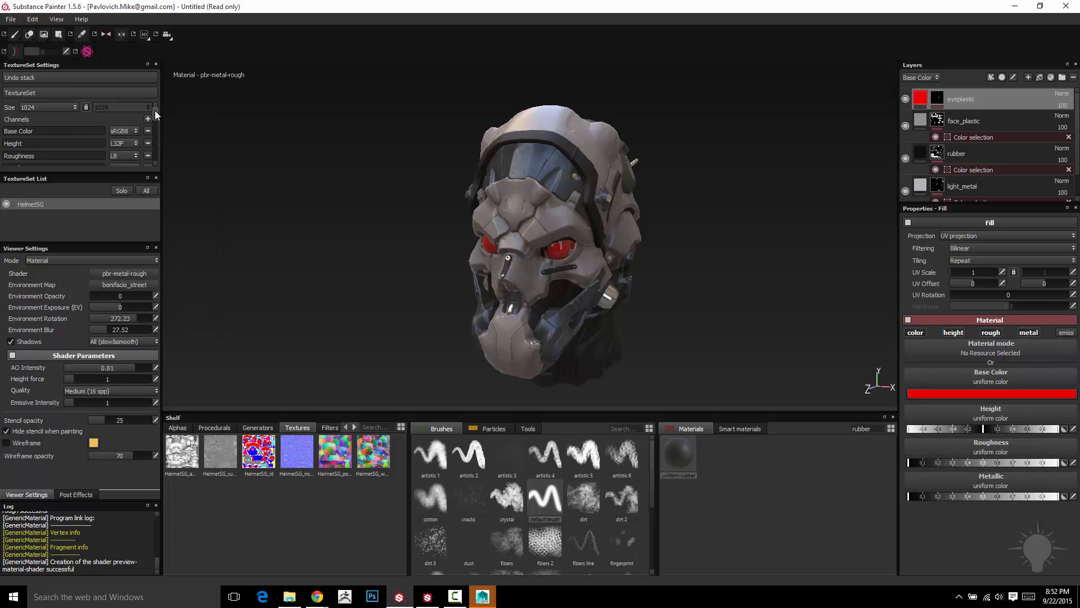
pyautogui.moveTo(156, 110); pyautogui.dragTo(154, 117)
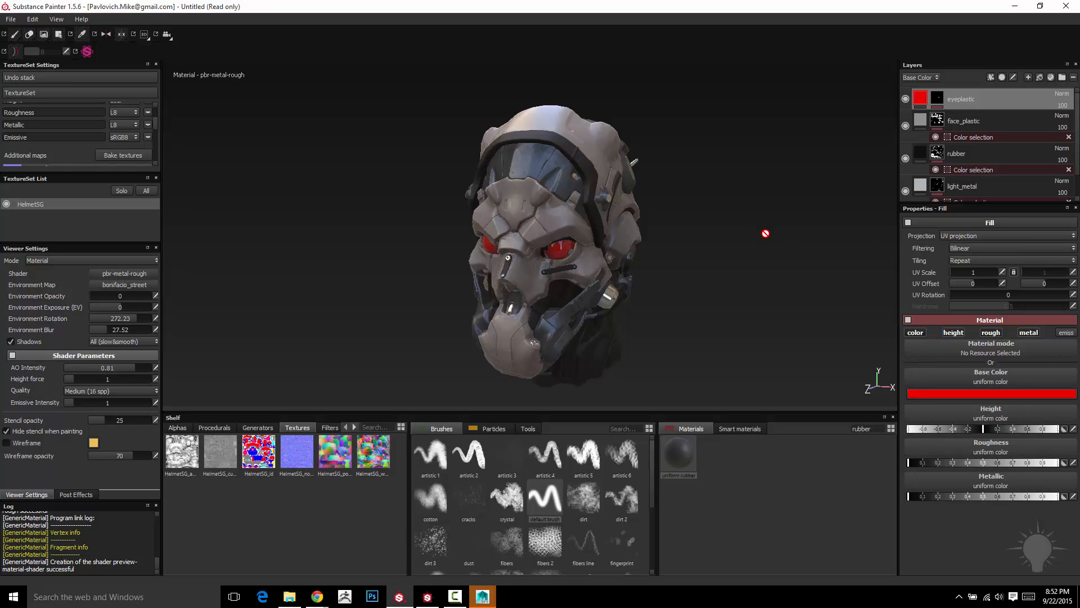
# - Enable the emissive channel in the eyeplastic layer's fill material
pyautogui.click(938, 99)
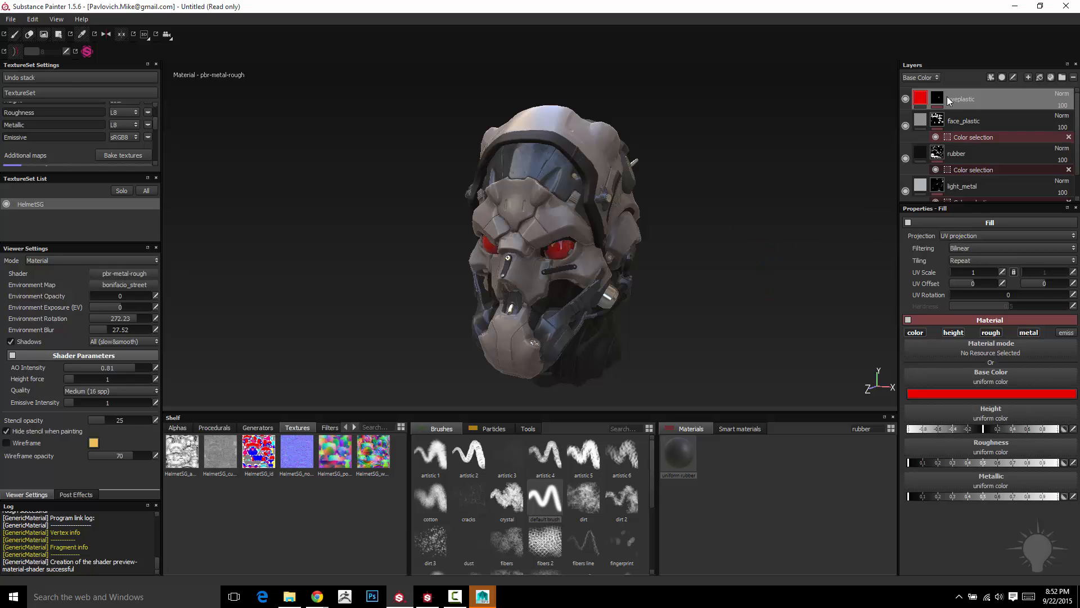
pyautogui.click(919, 99)
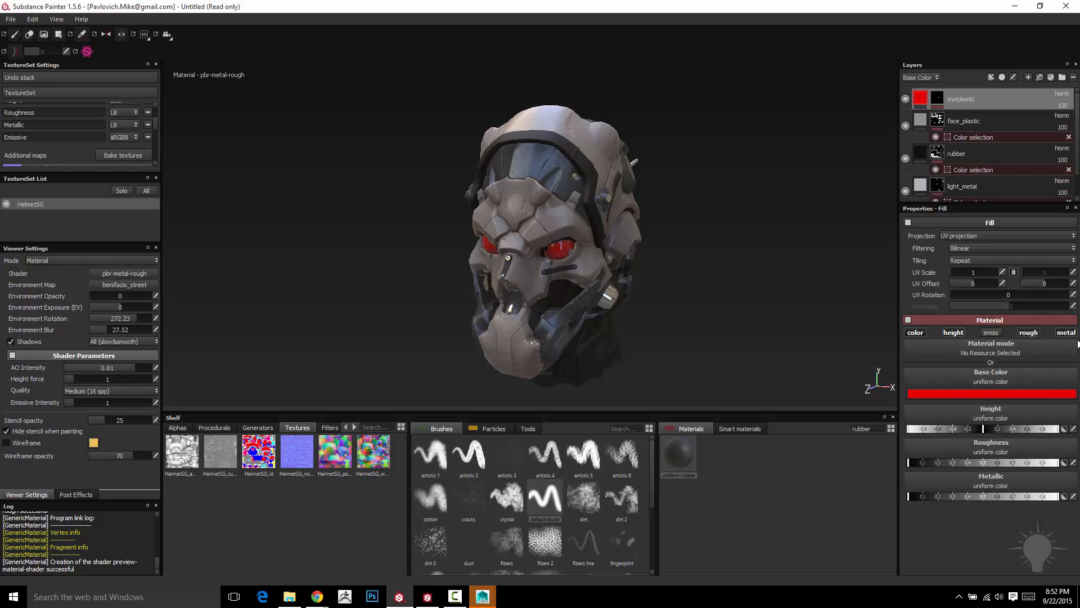
pyautogui.click(994, 332)
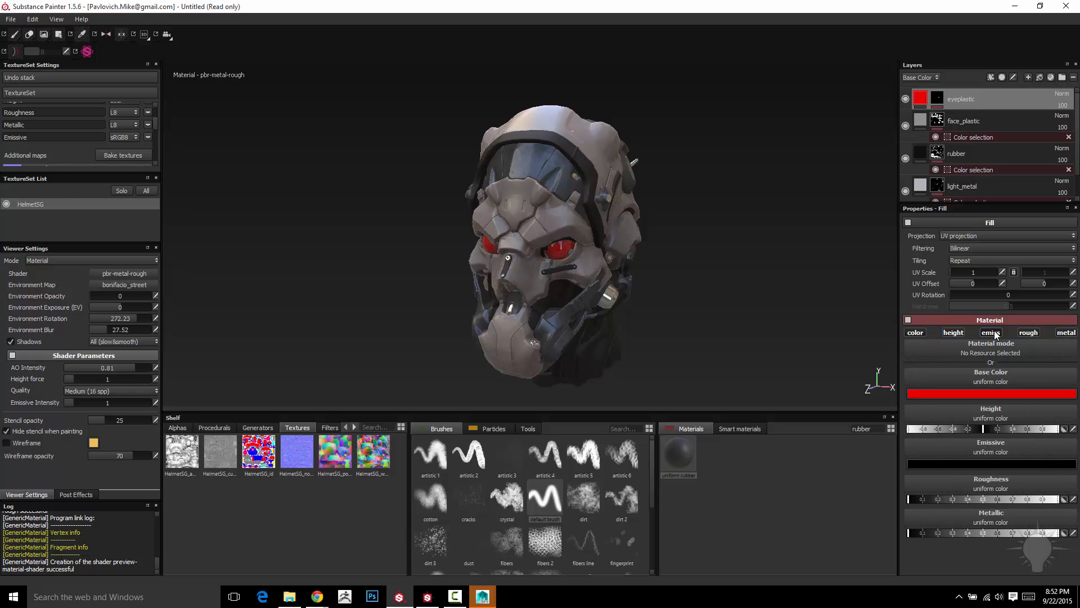
# - Set the eyeplastic fill's emissive color to a dark, saturated red
pyautogui.click(982, 464)
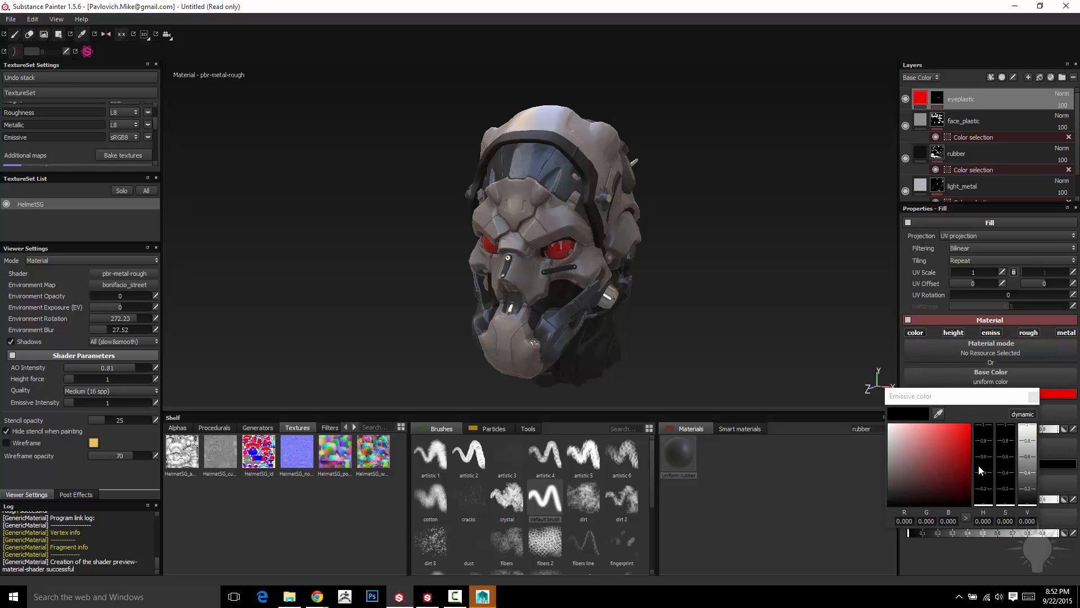
pyautogui.moveTo(950, 491); pyautogui.dragTo(1007, 511)
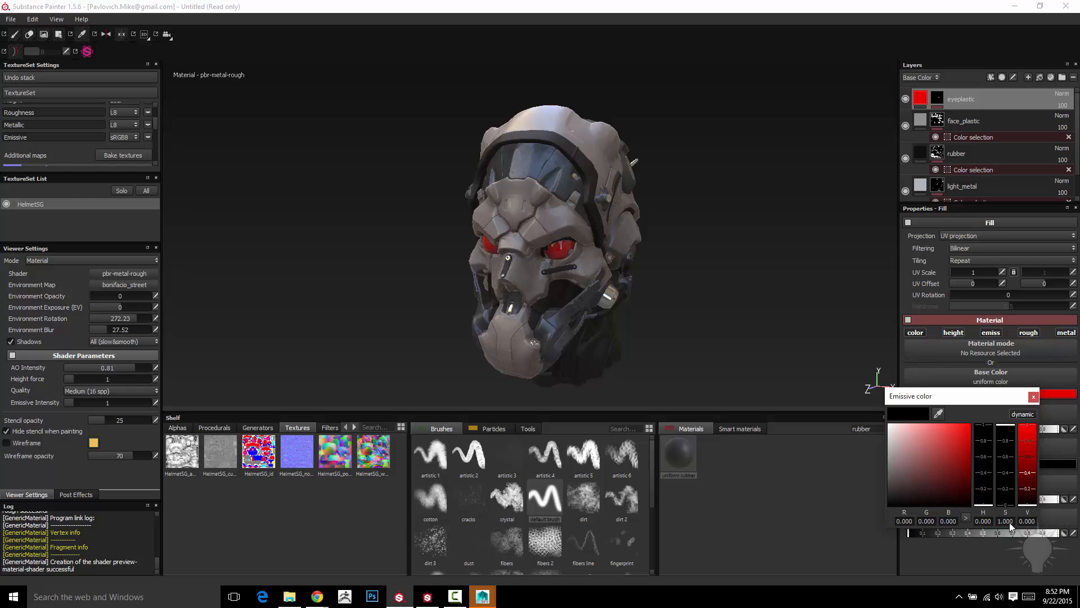
pyautogui.moveTo(1013, 503); pyautogui.dragTo(1025, 420)
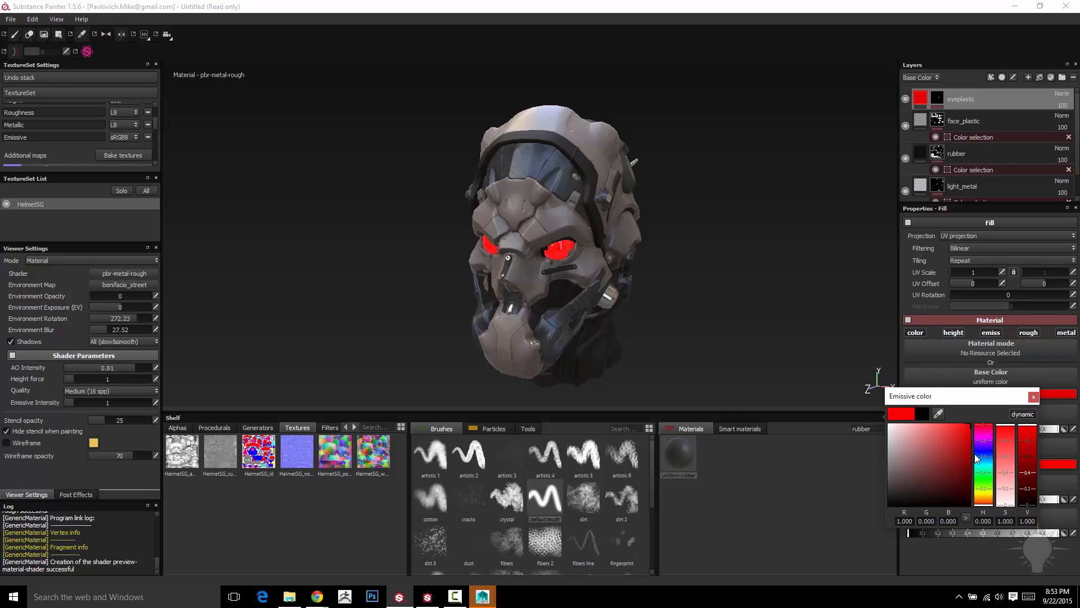
pyautogui.moveTo(987, 495)
pyautogui.mouseDown()
pyautogui.moveTo(986, 450)
pyautogui.moveTo(984, 471)
pyautogui.moveTo(965, 453)
pyautogui.moveTo(957, 476)
pyautogui.moveTo(984, 409)
pyautogui.moveTo(984, 447)
pyautogui.moveTo(992, 420)
pyautogui.moveTo(972, 438)
pyautogui.moveTo(980, 488)
pyautogui.moveTo(984, 468)
pyautogui.moveTo(950, 470)
pyautogui.moveTo(970, 497)
pyautogui.moveTo(873, 494)
pyautogui.moveTo(952, 487)
pyautogui.moveTo(982, 467)
pyautogui.mouseUp()
pyautogui.click(936, 73)
pyautogui.click(1032, 398)
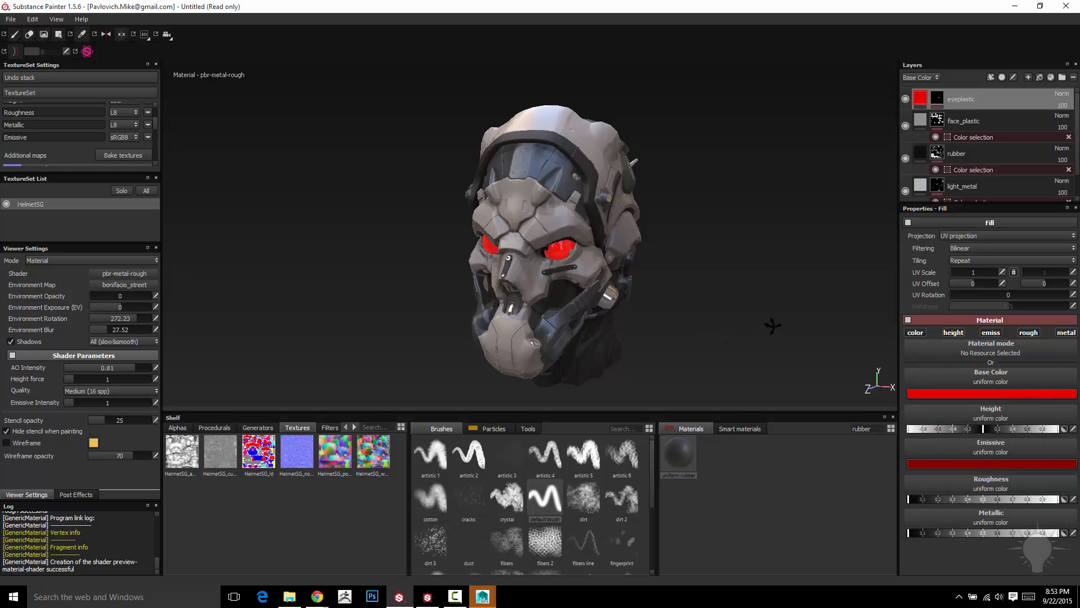
# - Orbit the helmet and rotate the environment lighting to about 128 to inspect the emissive eyes in shadow
pyautogui.keyDown('alt'); pyautogui.moveTo(772, 325); pyautogui.dragTo(719, 326); pyautogui.keyUp('alt')
pyautogui.keyDown('shift'); pyautogui.moveTo(720, 242); pyautogui.dragTo(786, 242, button='right'); pyautogui.keyUp('shift')
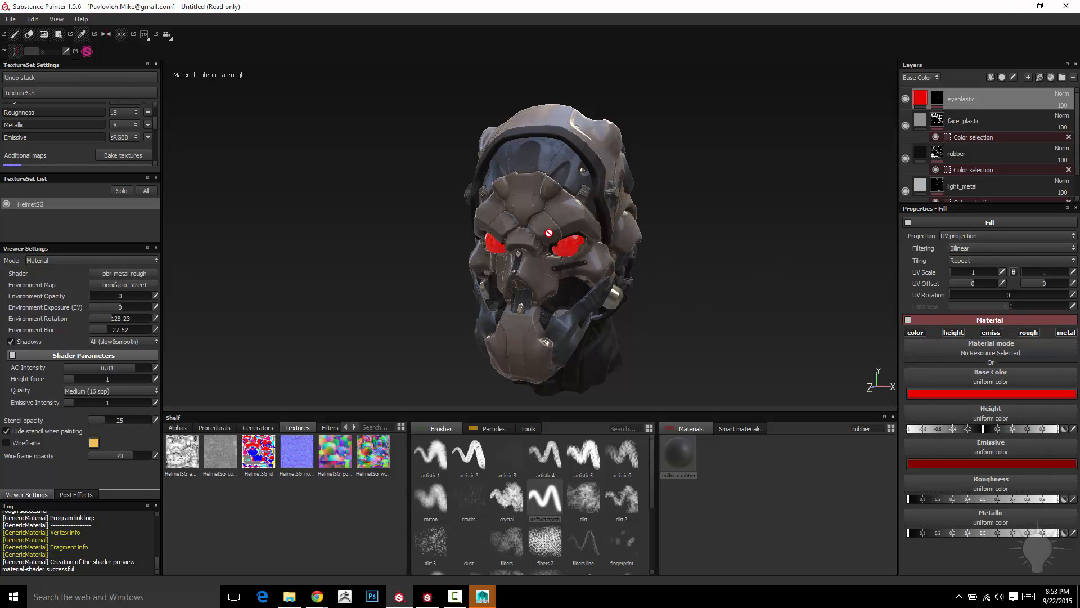
# - Brighten the eyeplastic fill's emissive color by raising its V value to 0.748
pyautogui.click(987, 462)
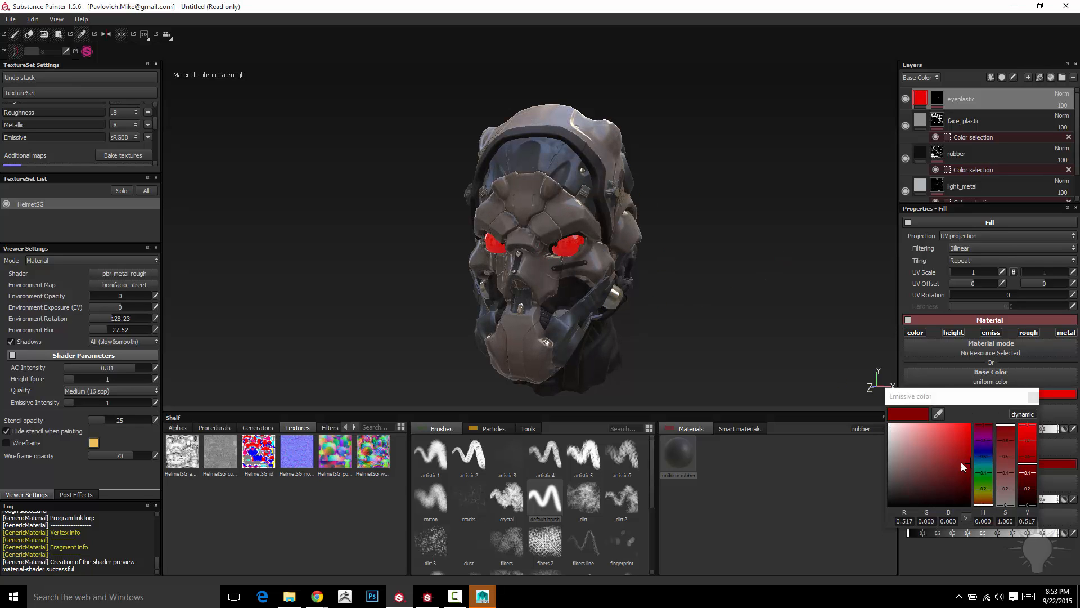
pyautogui.moveTo(974, 439); pyautogui.dragTo(973, 444)
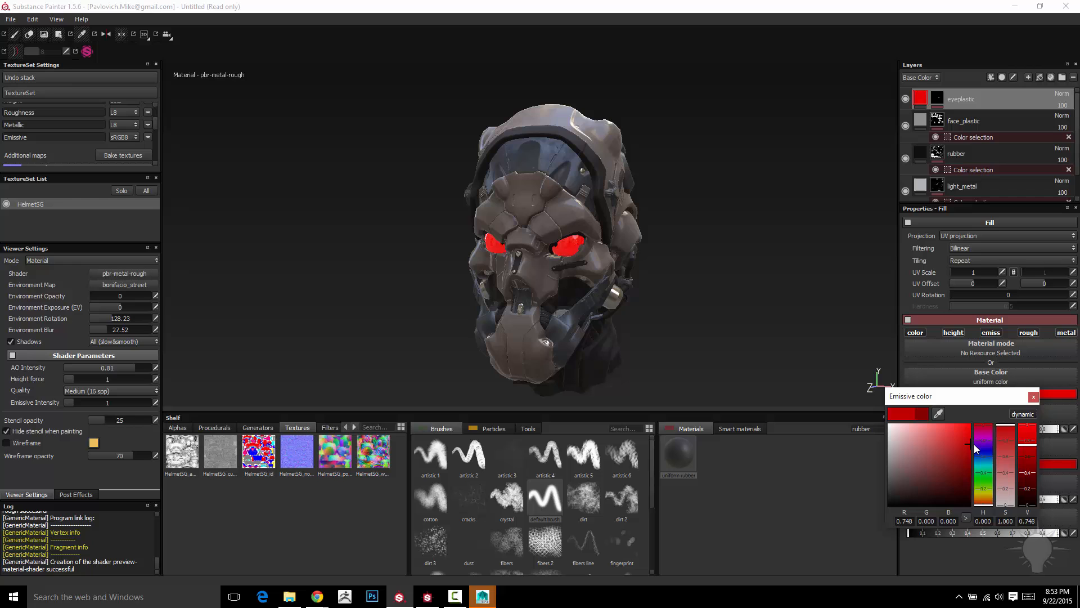
pyautogui.click(1035, 398)
# - Turn off shadows in the viewer settings
pyautogui.moveTo(732, 298)
pyautogui.keyDown('alt'); pyautogui.mouseDown()
pyautogui.moveTo(746, 301)
pyautogui.moveTo(721, 298)
pyautogui.mouseUp(); pyautogui.keyUp('alt')
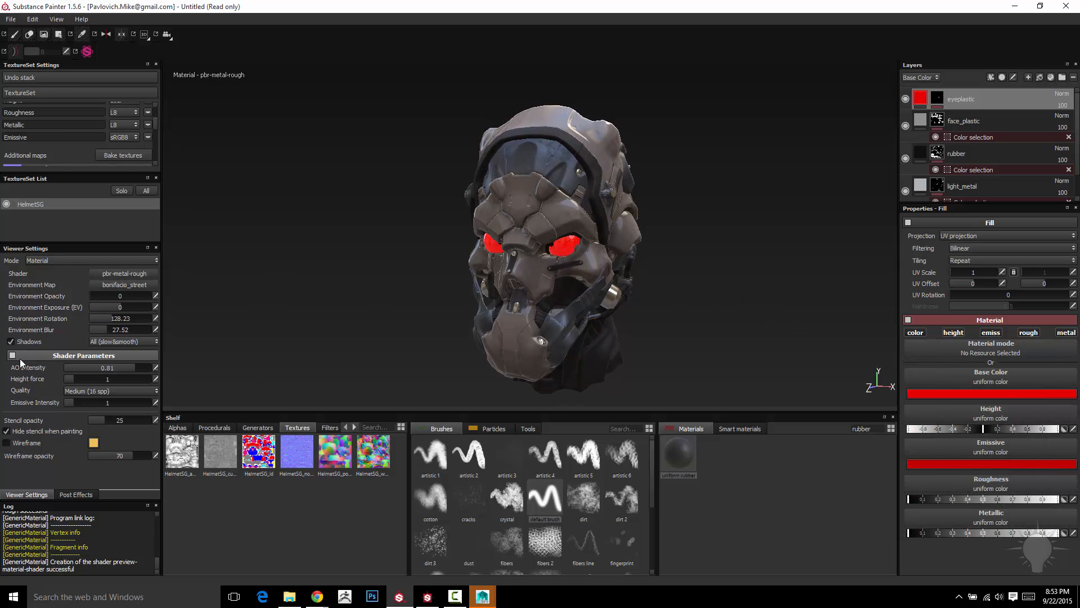
pyautogui.click(11, 341)
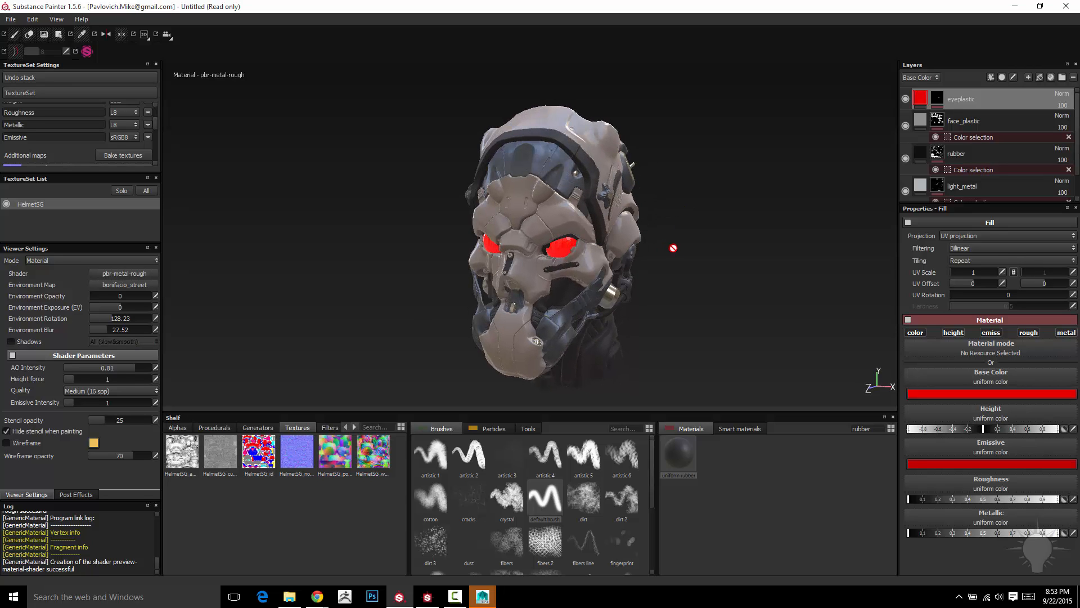
# - Show the layer stack's Emissive channel, try the eyeplastic layer's opacity there, and return the stack to Base Color
pyautogui.click(939, 78)
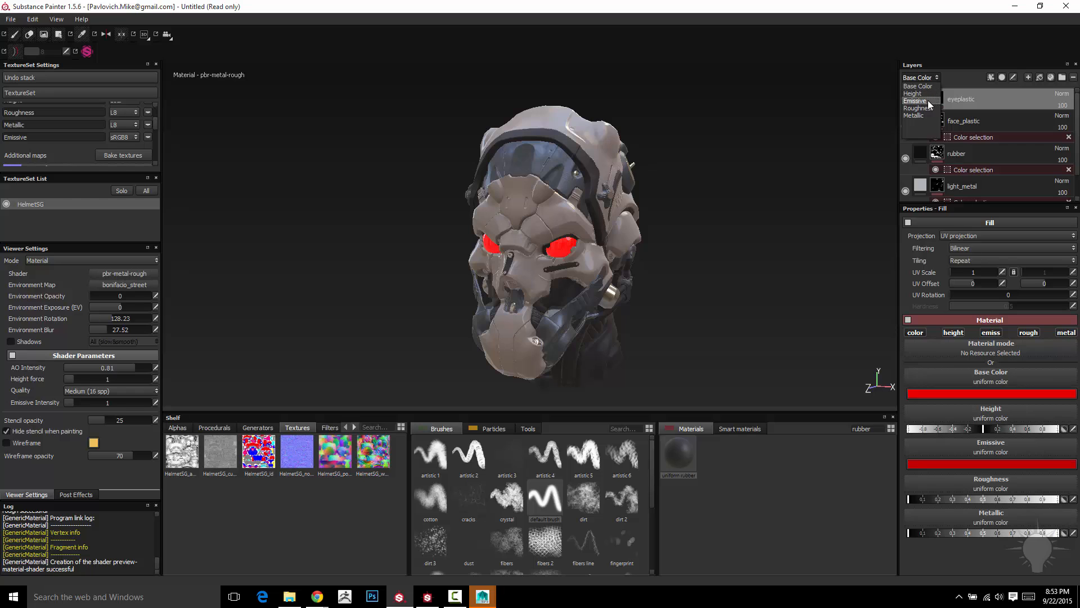
pyautogui.click(927, 101)
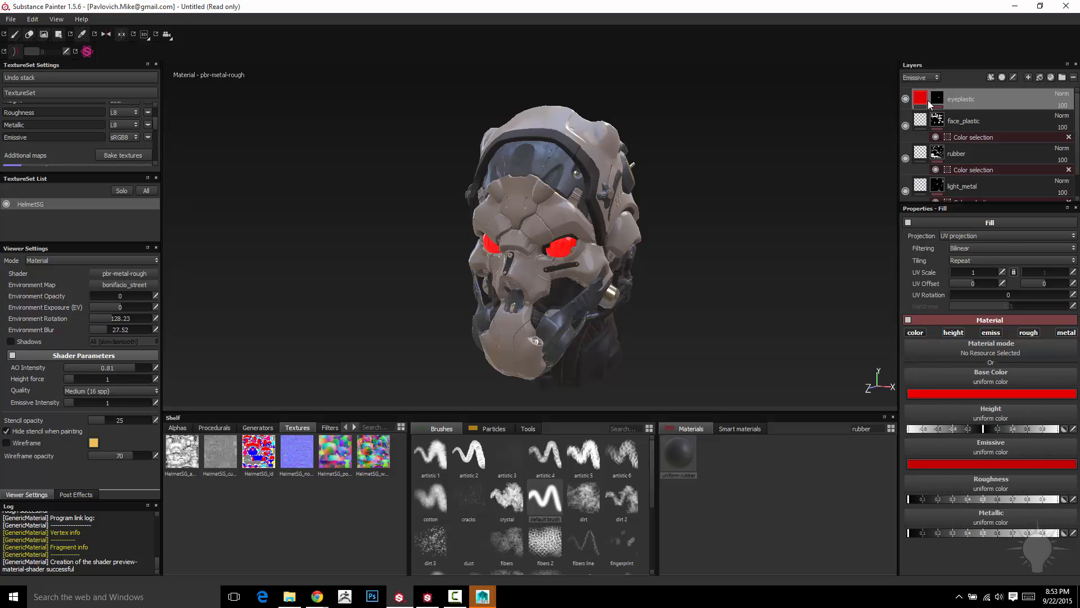
pyautogui.click(1064, 106)
pyautogui.moveTo(1056, 115)
pyautogui.mouseDown()
pyautogui.moveTo(1046, 114)
pyautogui.moveTo(1073, 115)
pyautogui.mouseUp()
pyautogui.click(931, 76)
pyautogui.click(926, 86)
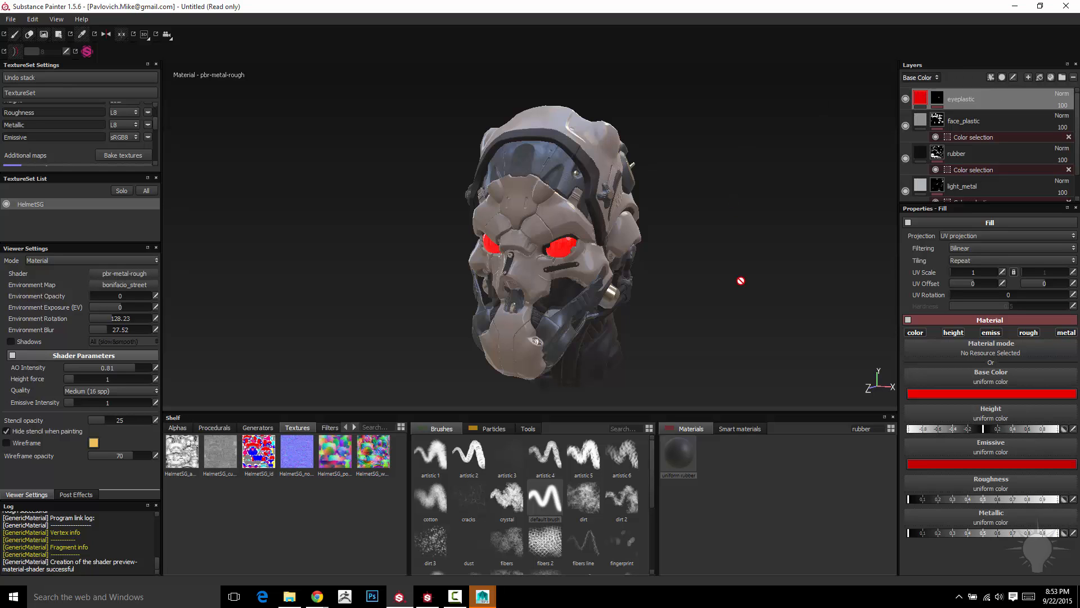
# - Cycle the viewport through the solo channel views, from Roughness to Emissive, and examine the eyes' emissive map
pyautogui.keyDown('alt'); pyautogui.moveTo(741, 281); pyautogui.dragTo(776, 232); pyautogui.keyUp('alt')
pyautogui.press('b')
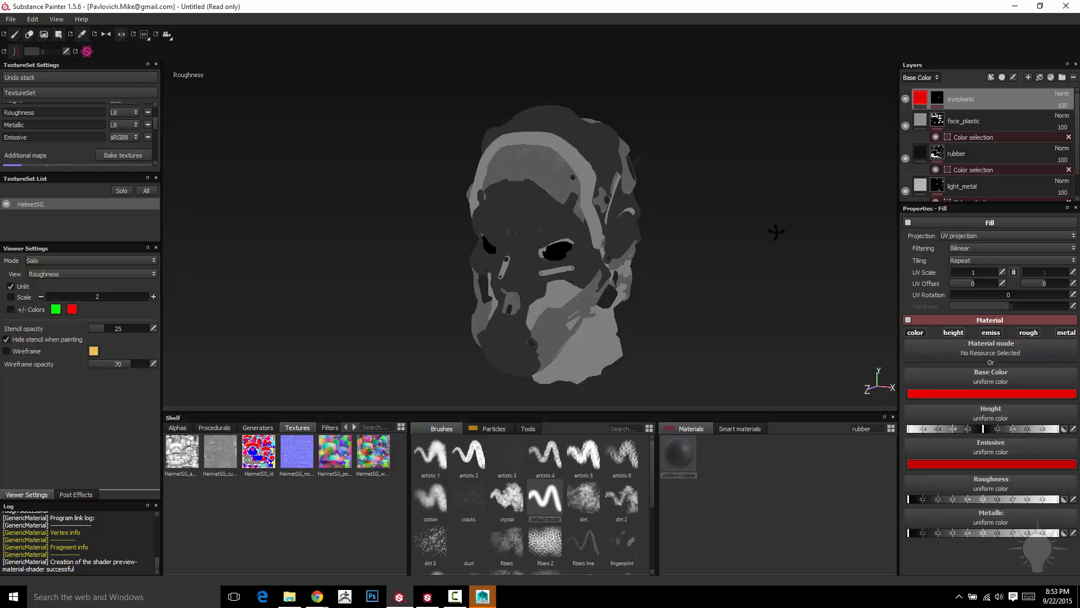
pyautogui.press('b')
pyautogui.press('b')
pyautogui.press('b')
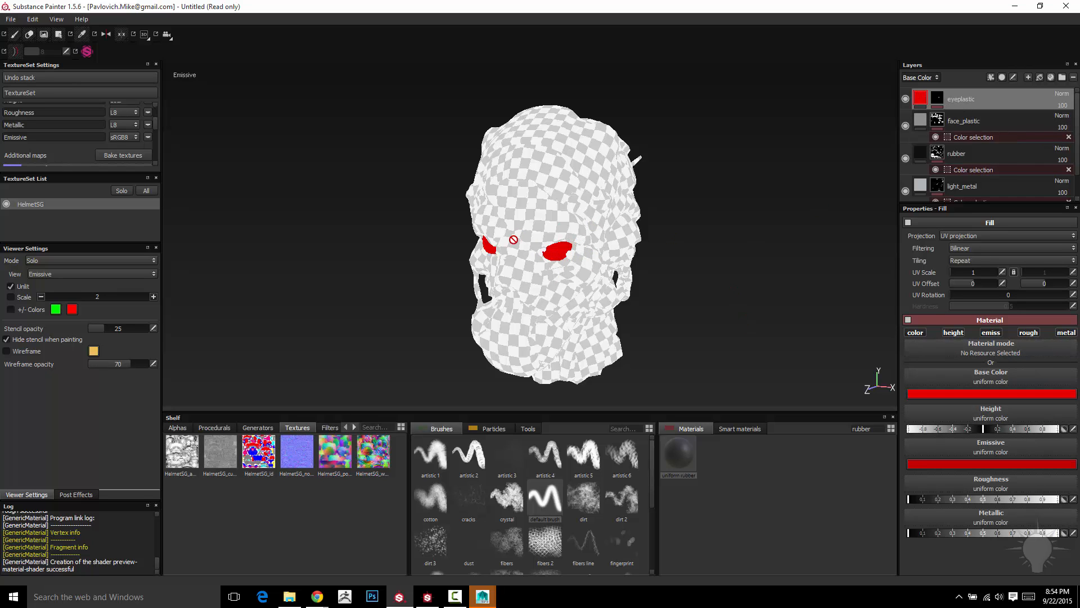
pyautogui.moveTo(766, 237)
pyautogui.keyDown('alt'); pyautogui.mouseDown()
pyautogui.moveTo(718, 239)
pyautogui.moveTo(761, 225)
pyautogui.mouseUp(); pyautogui.keyUp('alt')
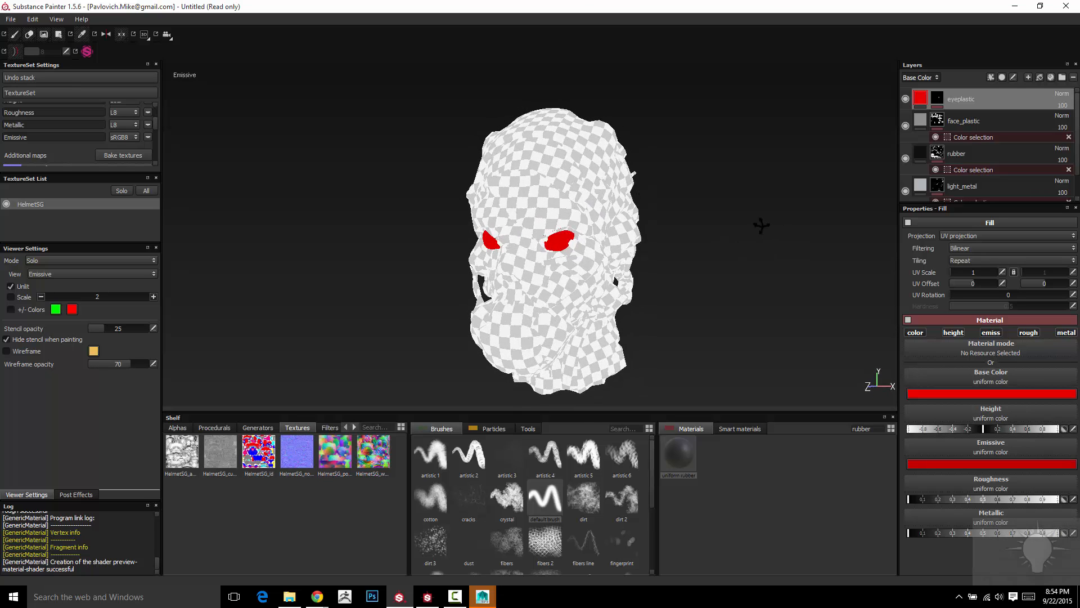
# - Return the viewport to the full material view and rotate the environment lighting to about 261
pyautogui.press('m')
pyautogui.keyDown('alt'); pyautogui.moveTo(730, 243); pyautogui.dragTo(750, 226); pyautogui.keyUp('alt')
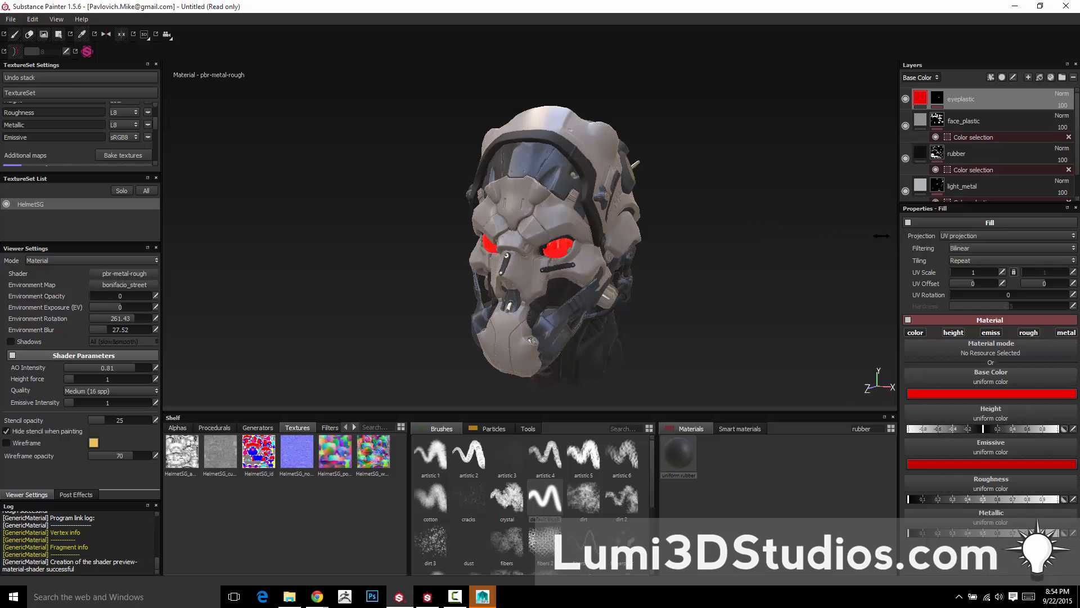